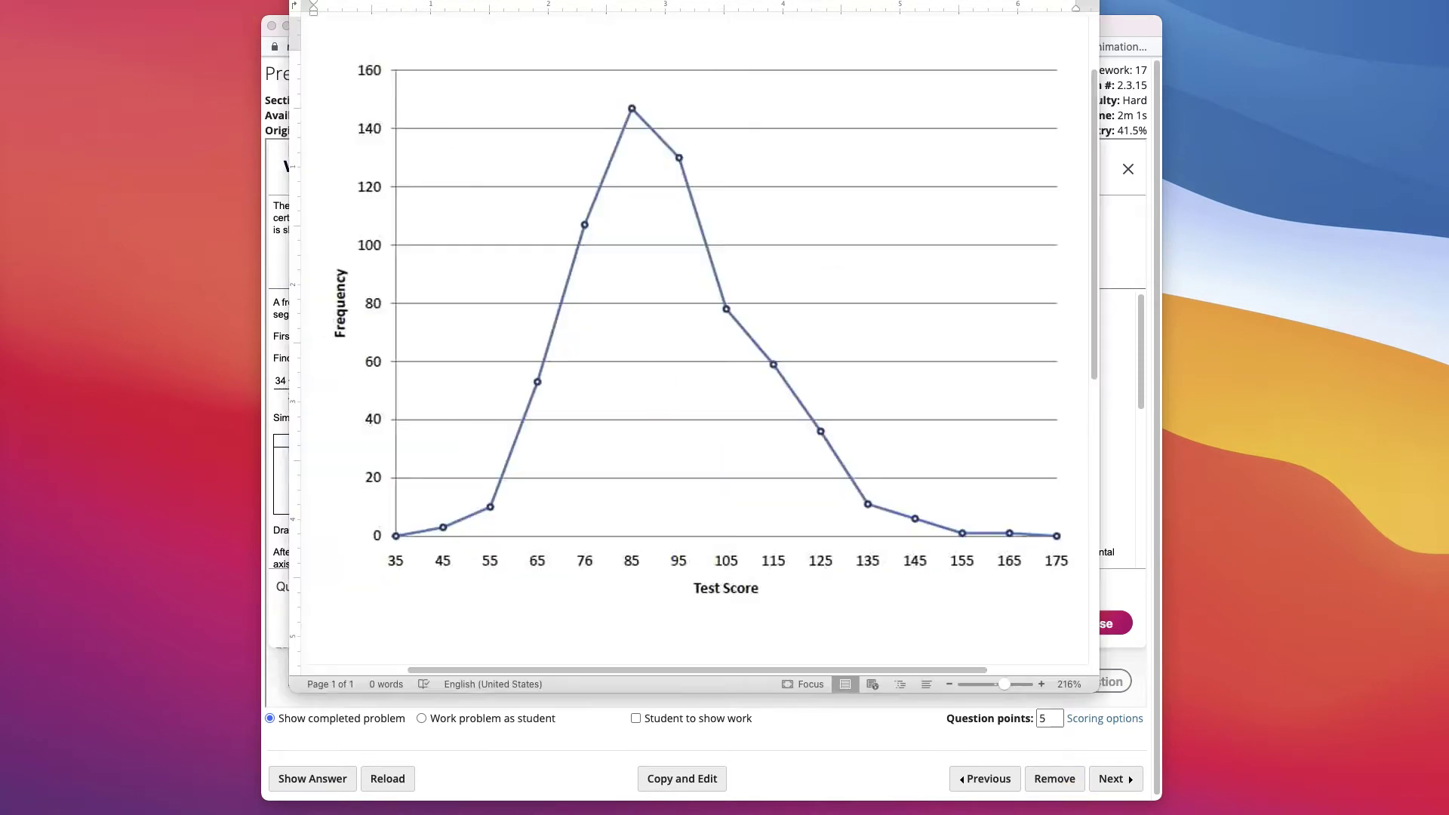
Bring forward the Word document showing the sample test-score frequency polygon.
{"action": "key", "text": "super+Tab"}
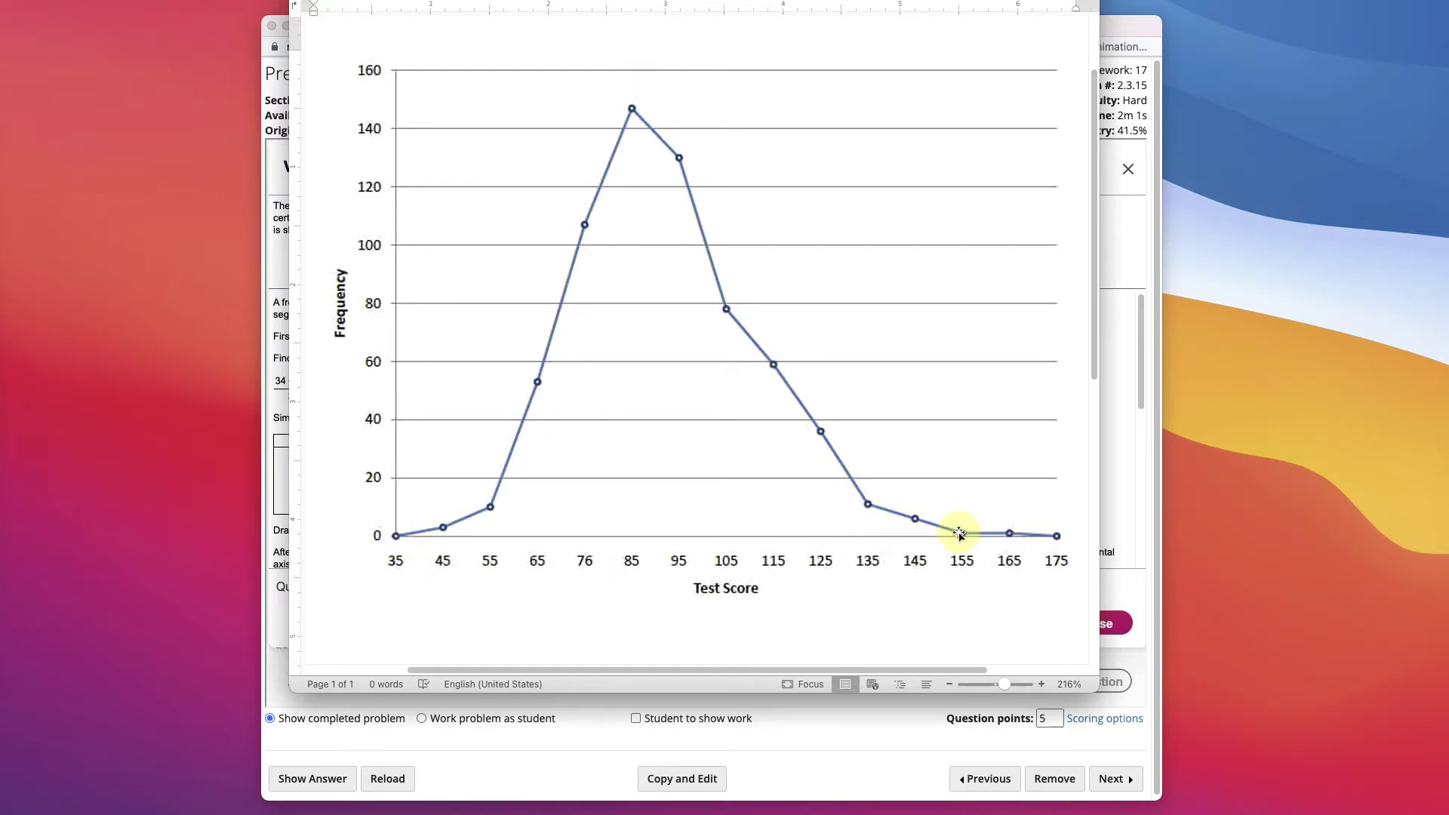
Return to the MathXL frequency polygon example with age-class midpoints 29.5 through 59.5.
{"action": "left_click", "coordinate": [1129, 221]}
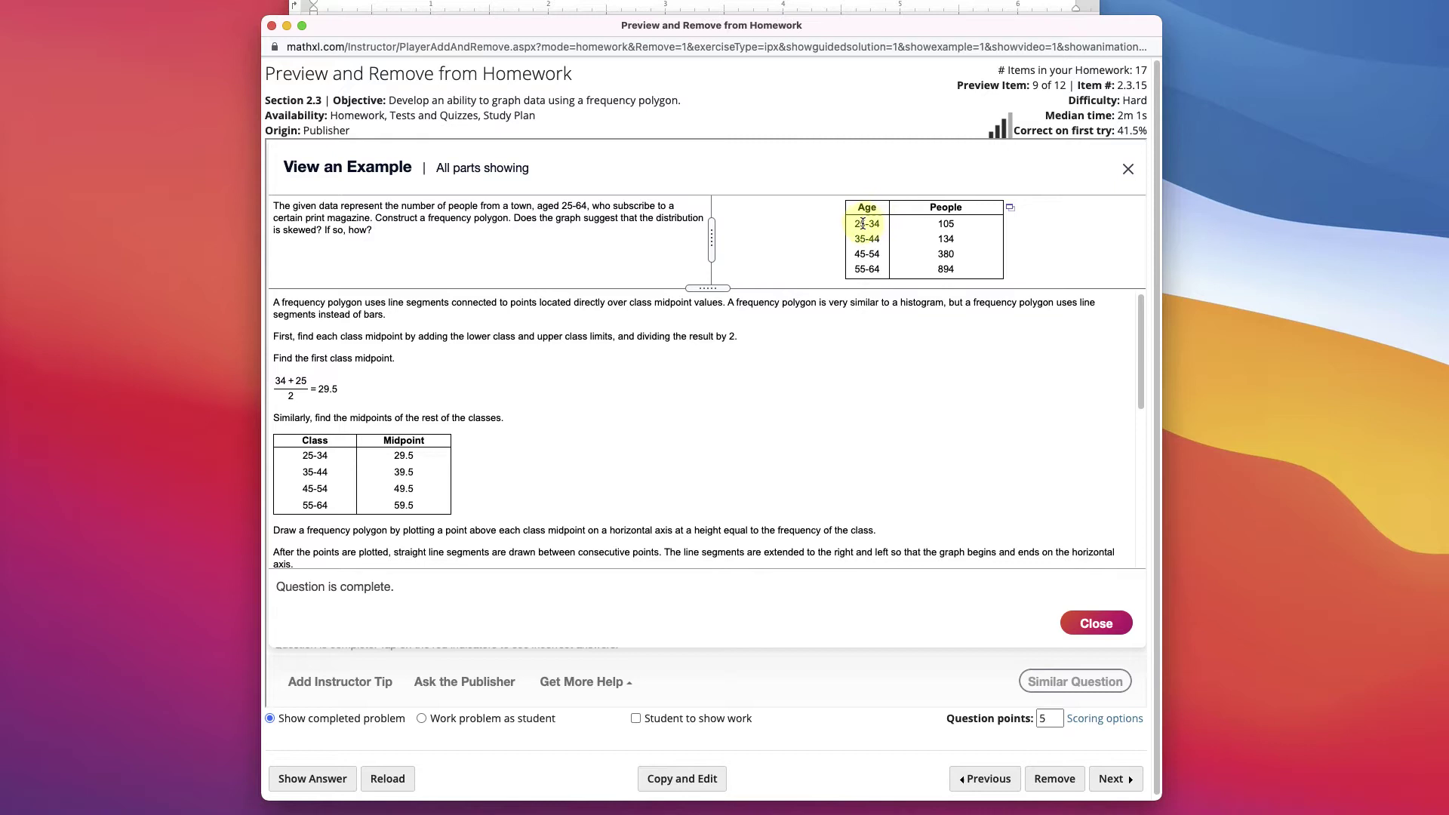
Glance at the Word chart, then bring the MathXL Age and People example back to front.
{"action": "key", "text": "super+Tab"}
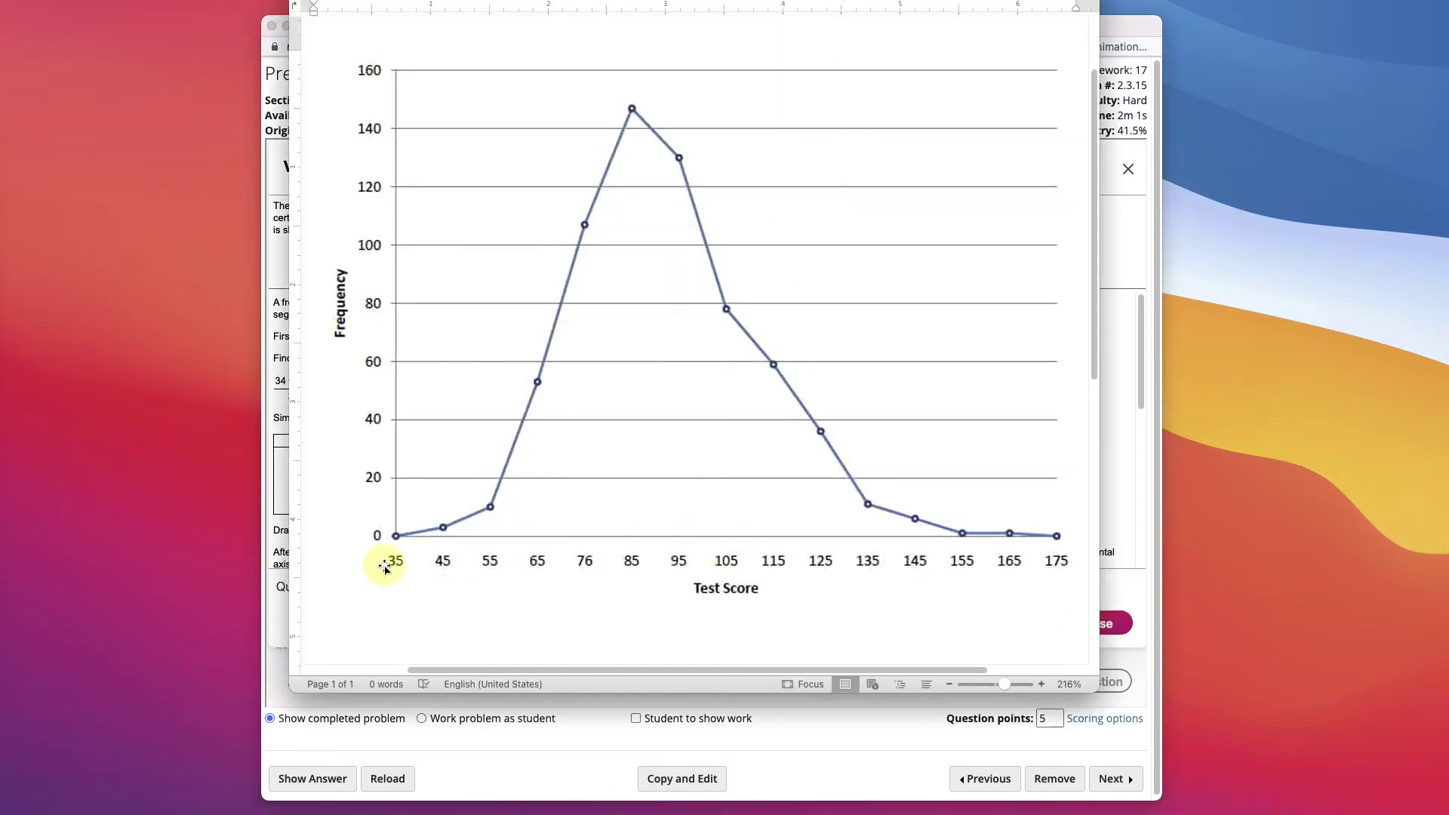
{"action": "left_click", "coordinate": [1126, 28]}
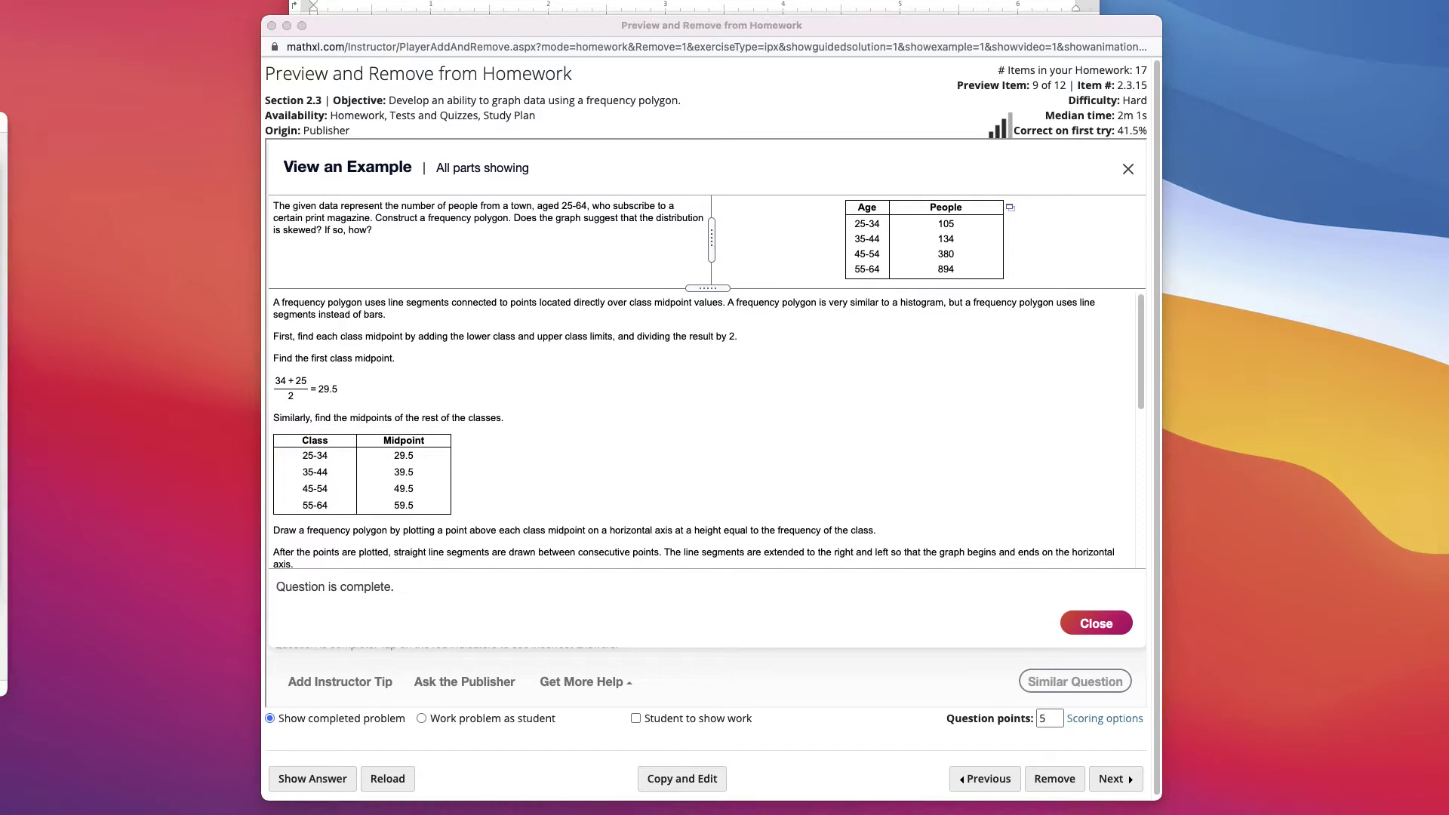
On the TI-84, compute (25+34)/2 = 29.5 and move the calculator off the problem text.
{"action": "left_click", "coordinate": [638, 603]}
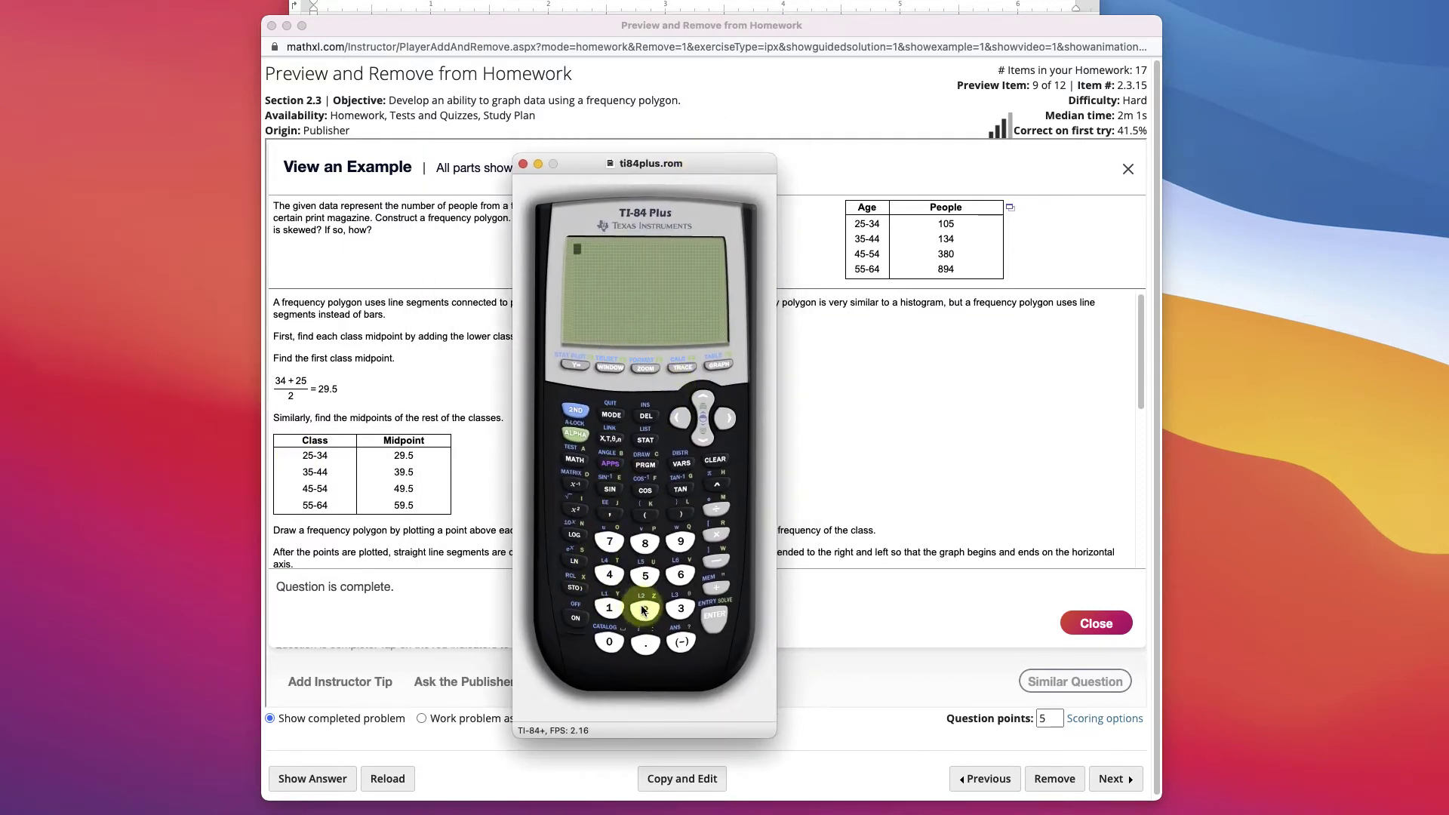
{"action": "left_click", "coordinate": [645, 576]}
{"action": "left_click", "coordinate": [710, 589]}
{"action": "left_click", "coordinate": [681, 608]}
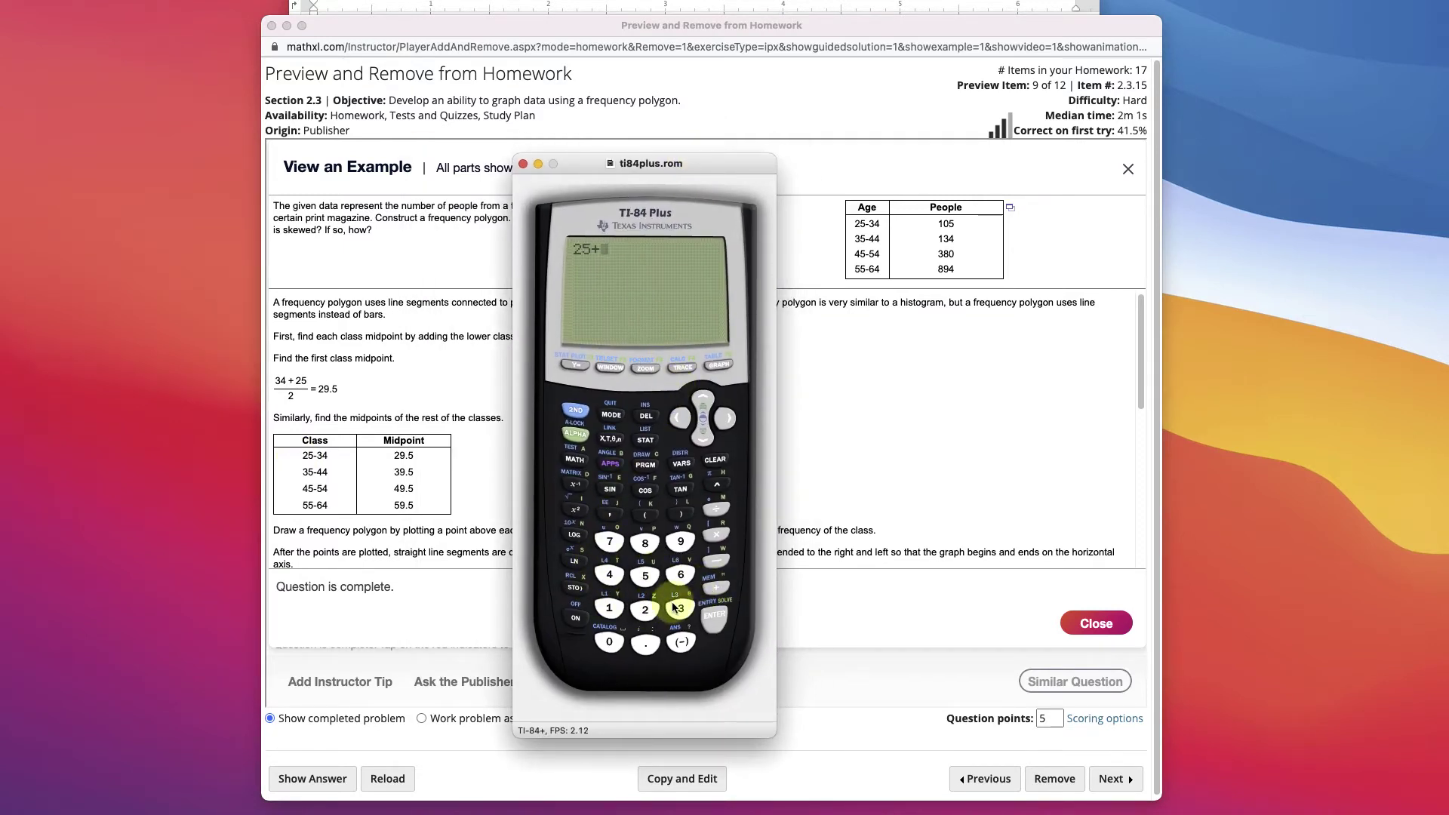
{"action": "left_click", "coordinate": [609, 575]}
{"action": "left_click", "coordinate": [717, 624]}
{"action": "left_click", "coordinate": [716, 508]}
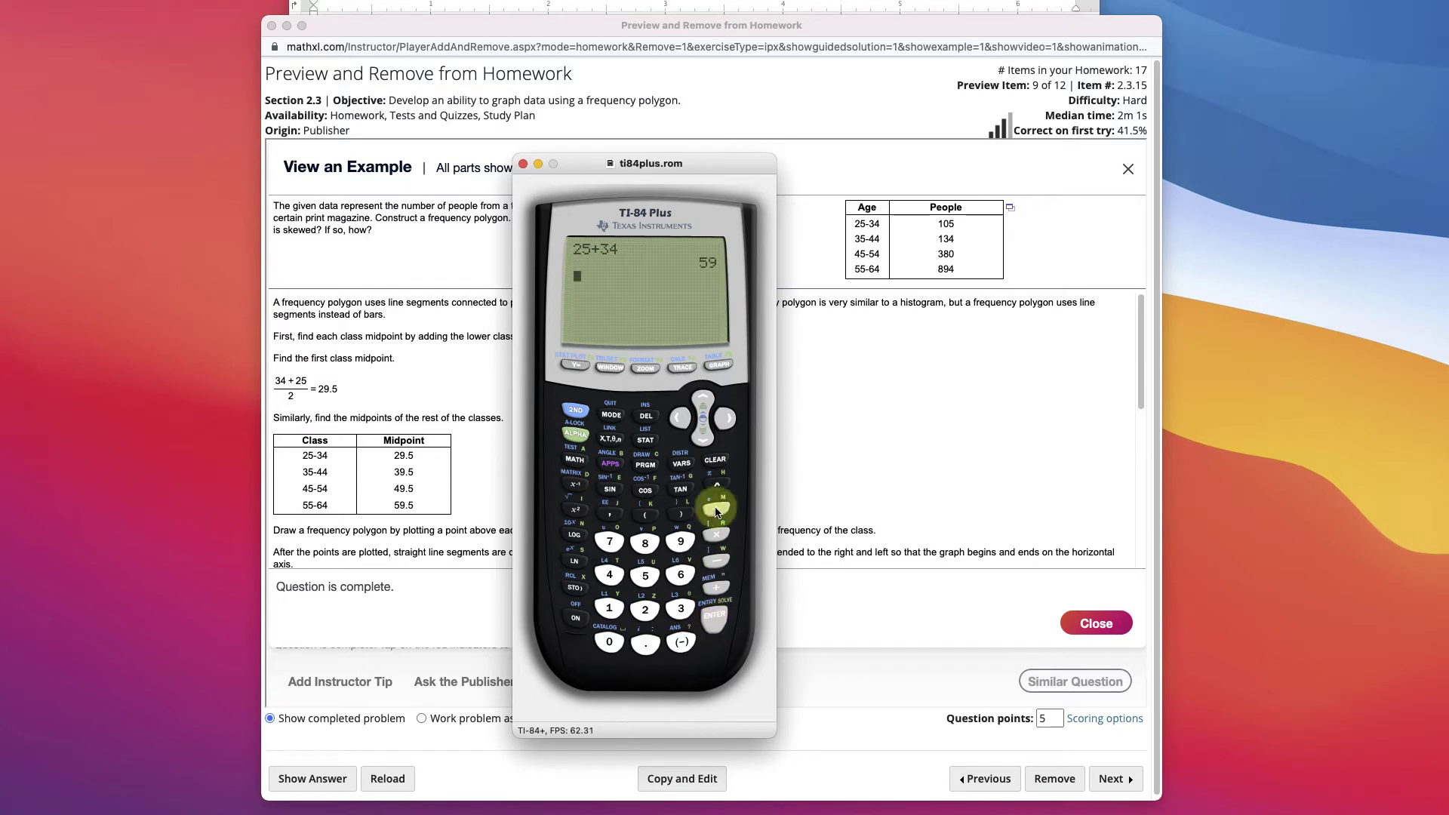
{"action": "left_click", "coordinate": [645, 609]}
{"action": "left_click", "coordinate": [708, 617]}
{"action": "left_click_drag", "start_coordinate": [726, 168], "coordinate": [208, 138]}
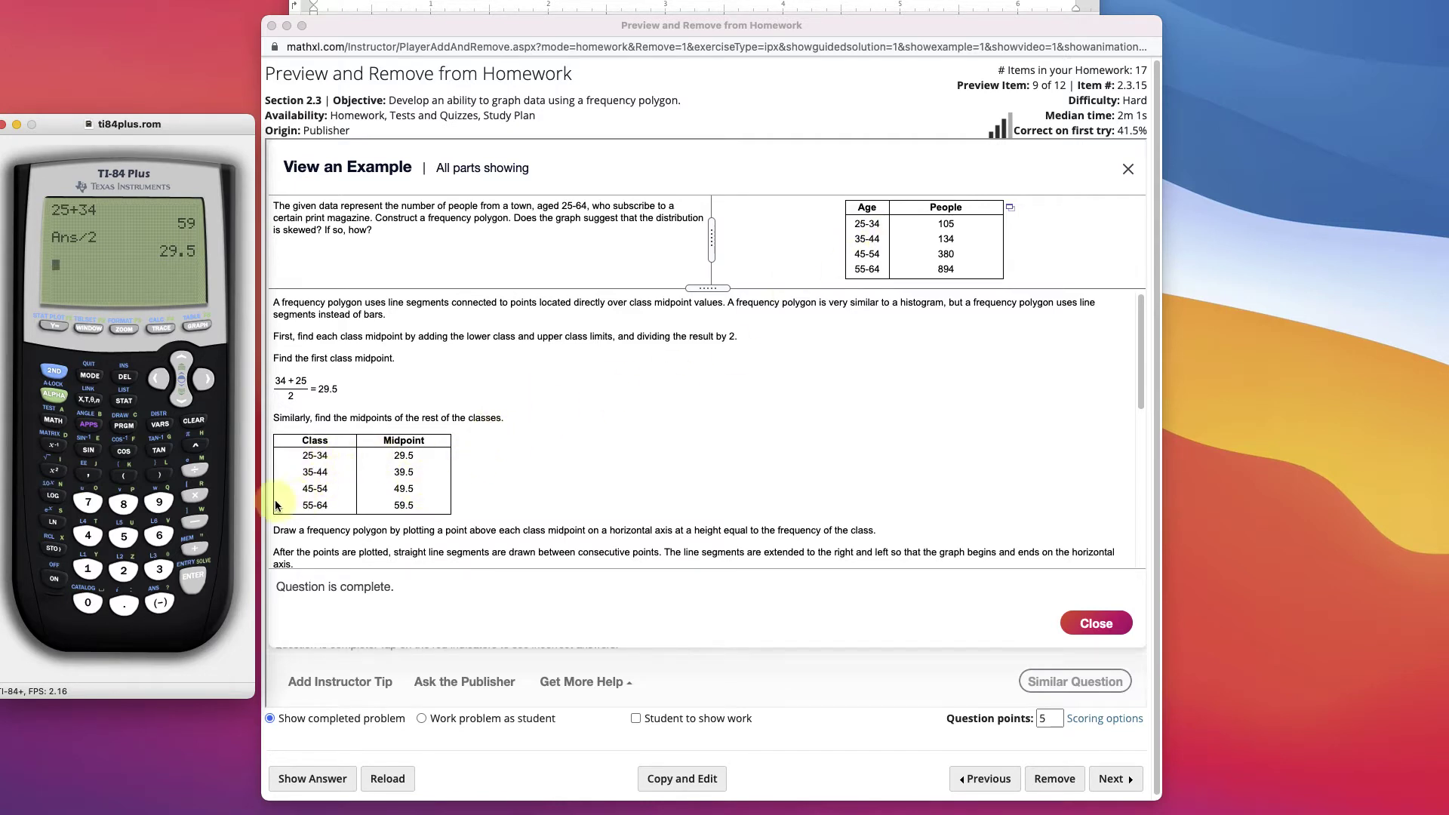
Load the Age and People table into StatCrunch and select row 1.
{"action": "left_click", "coordinate": [1010, 208]}
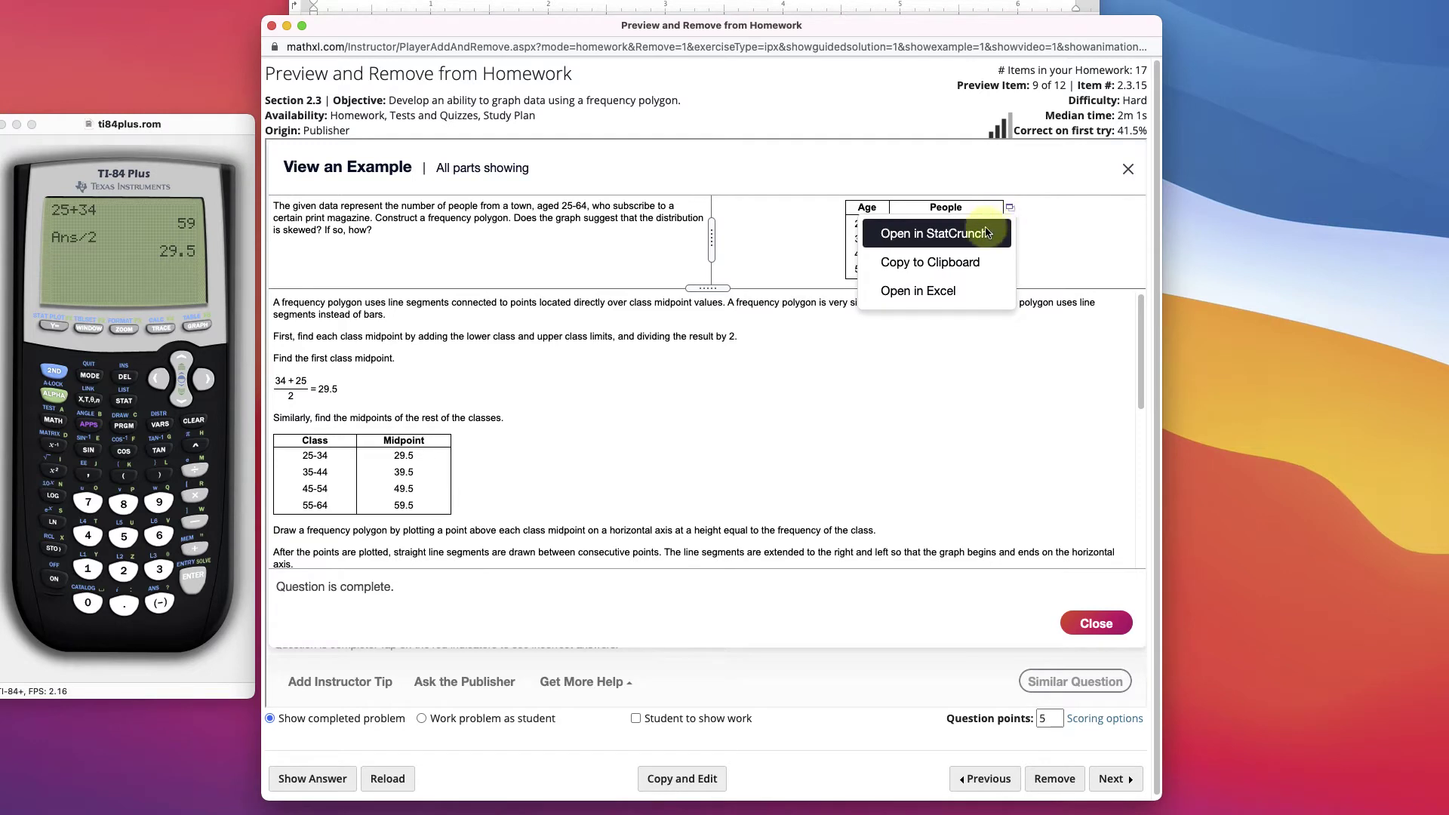
{"action": "left_click", "coordinate": [985, 229]}
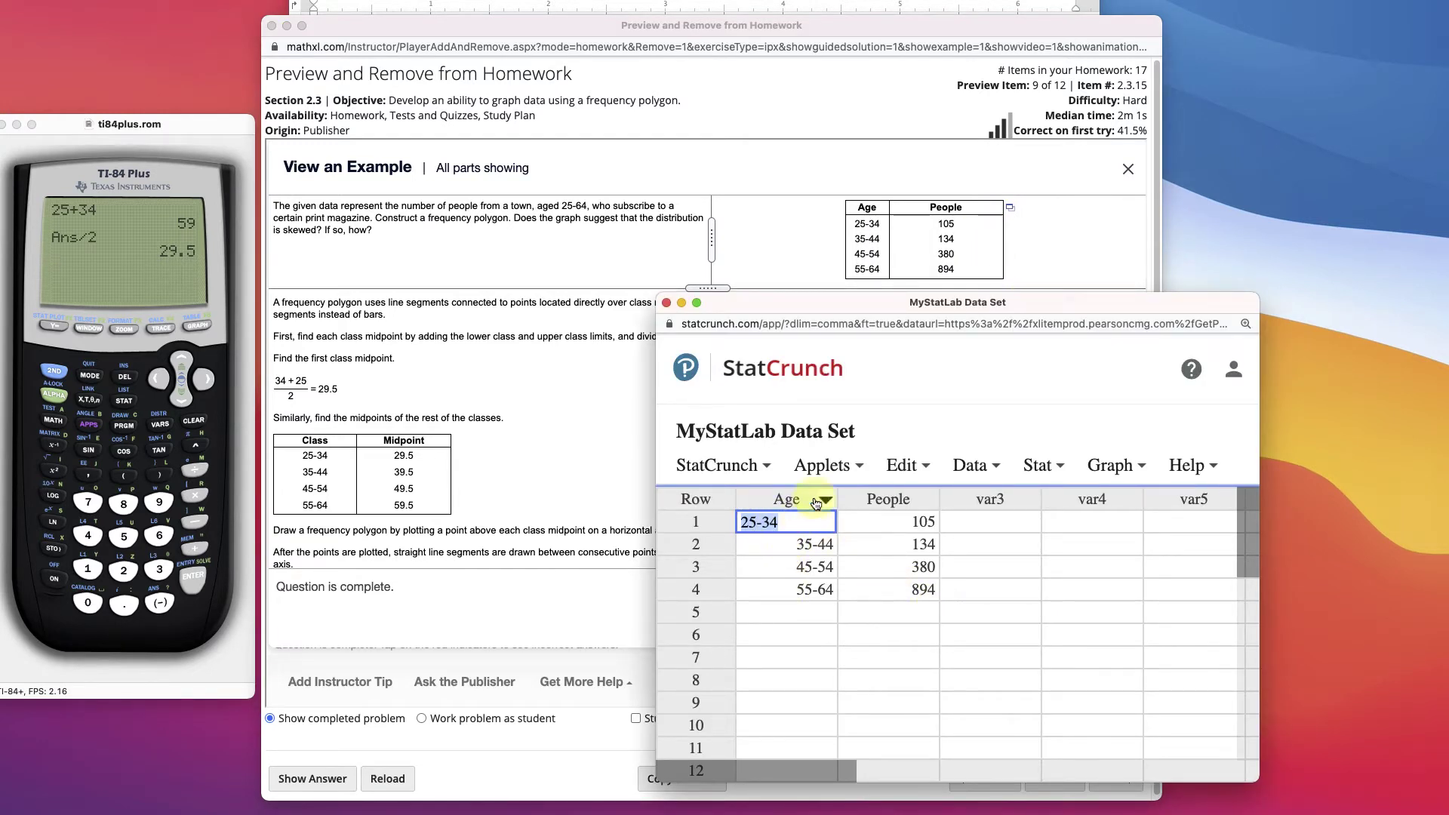
{"action": "left_click", "coordinate": [695, 522]}
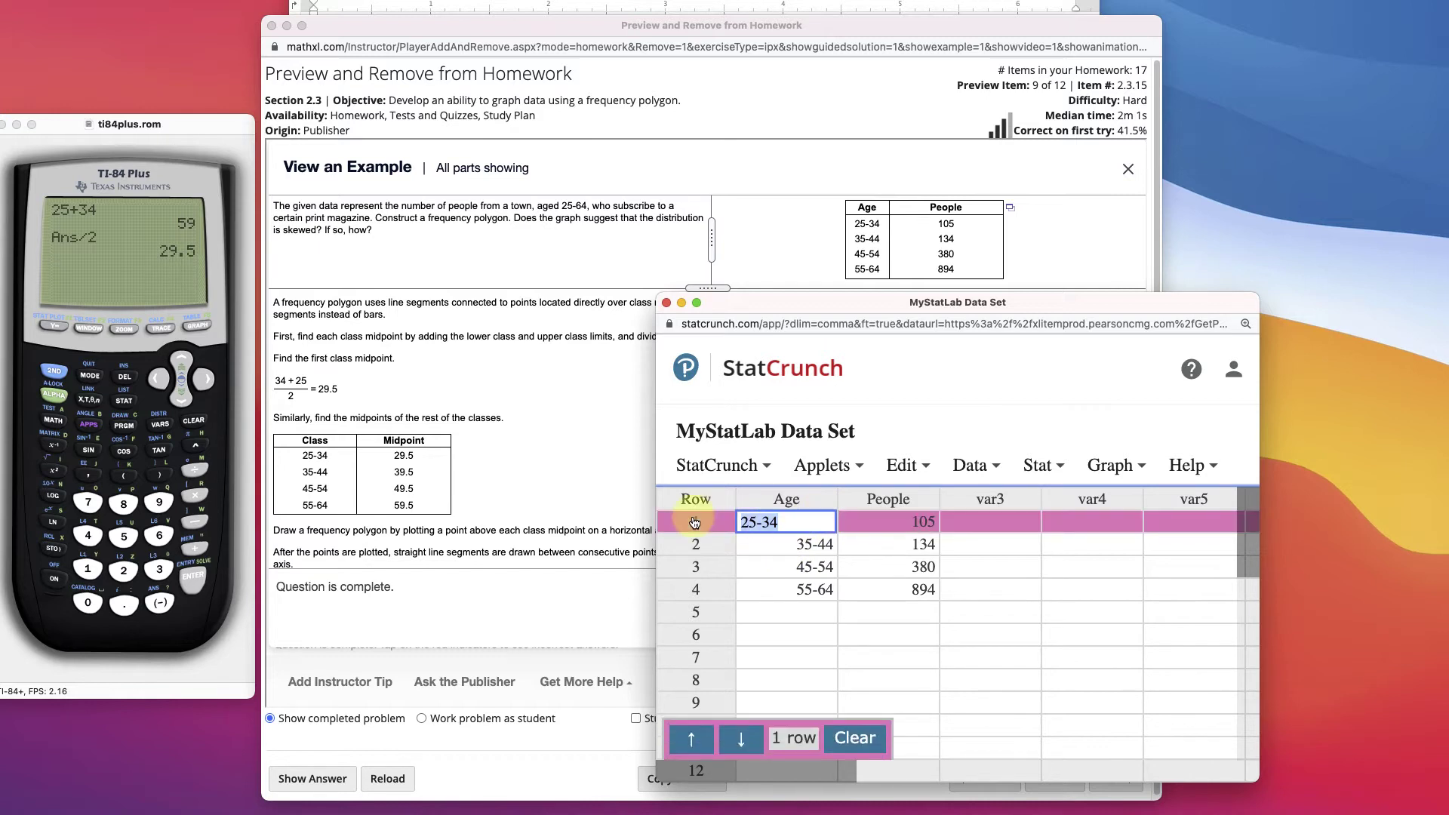
Insert one empty row before row 1, shifting the data to rows 2–5.
{"action": "left_click", "coordinate": [921, 468]}
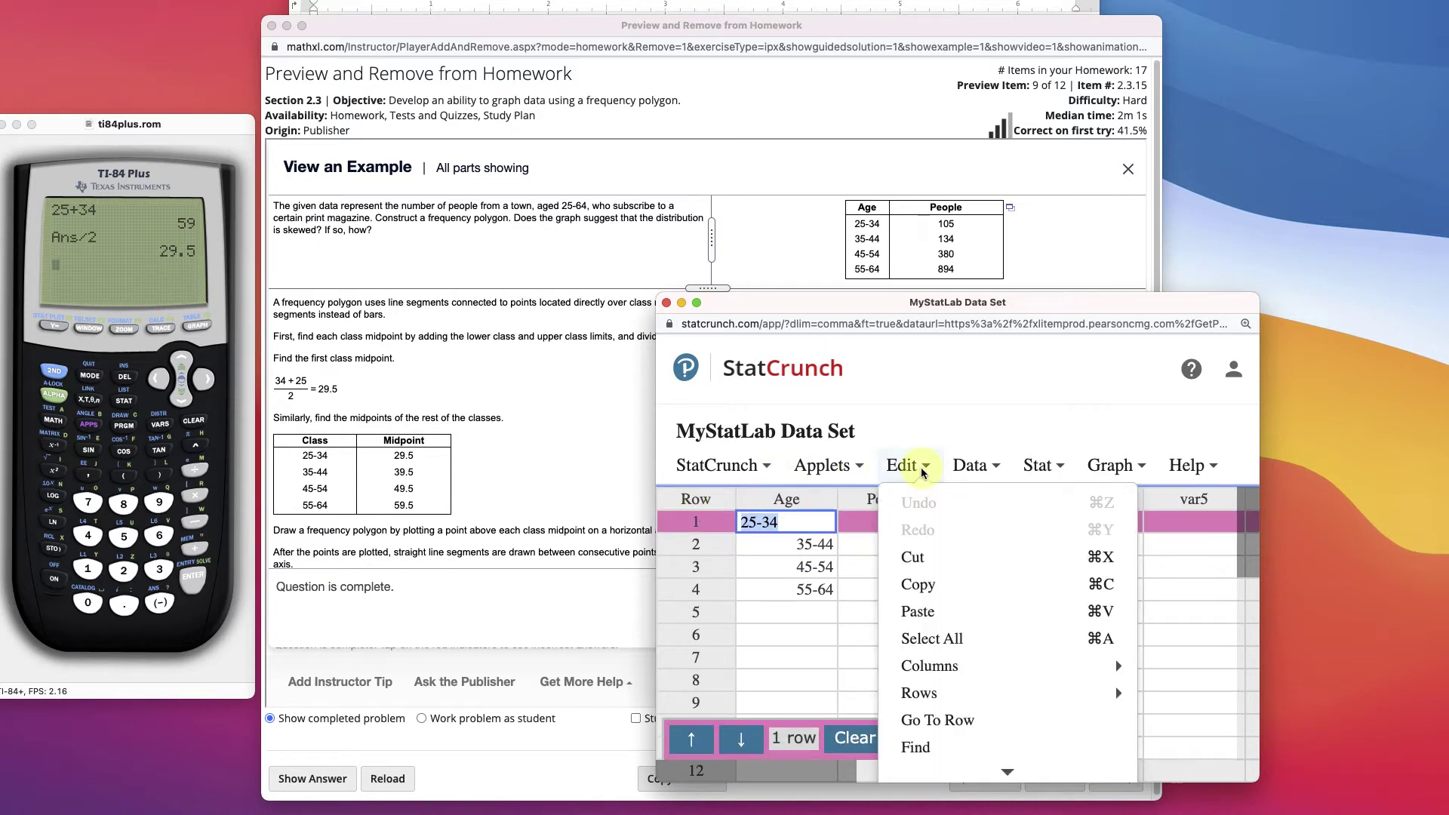
{"action": "mouse_move", "coordinate": [953, 690]}
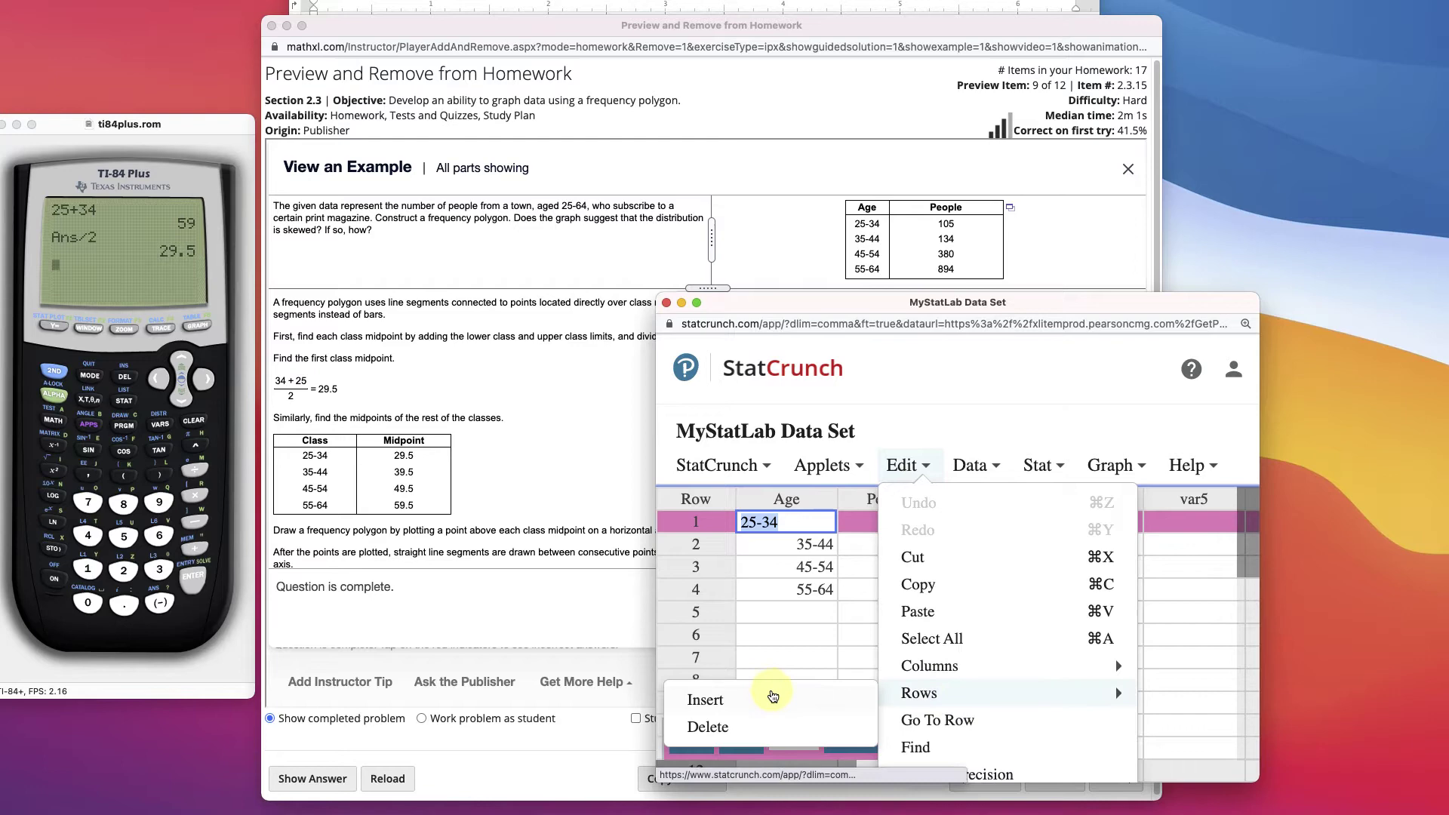
{"action": "left_click", "coordinate": [772, 696]}
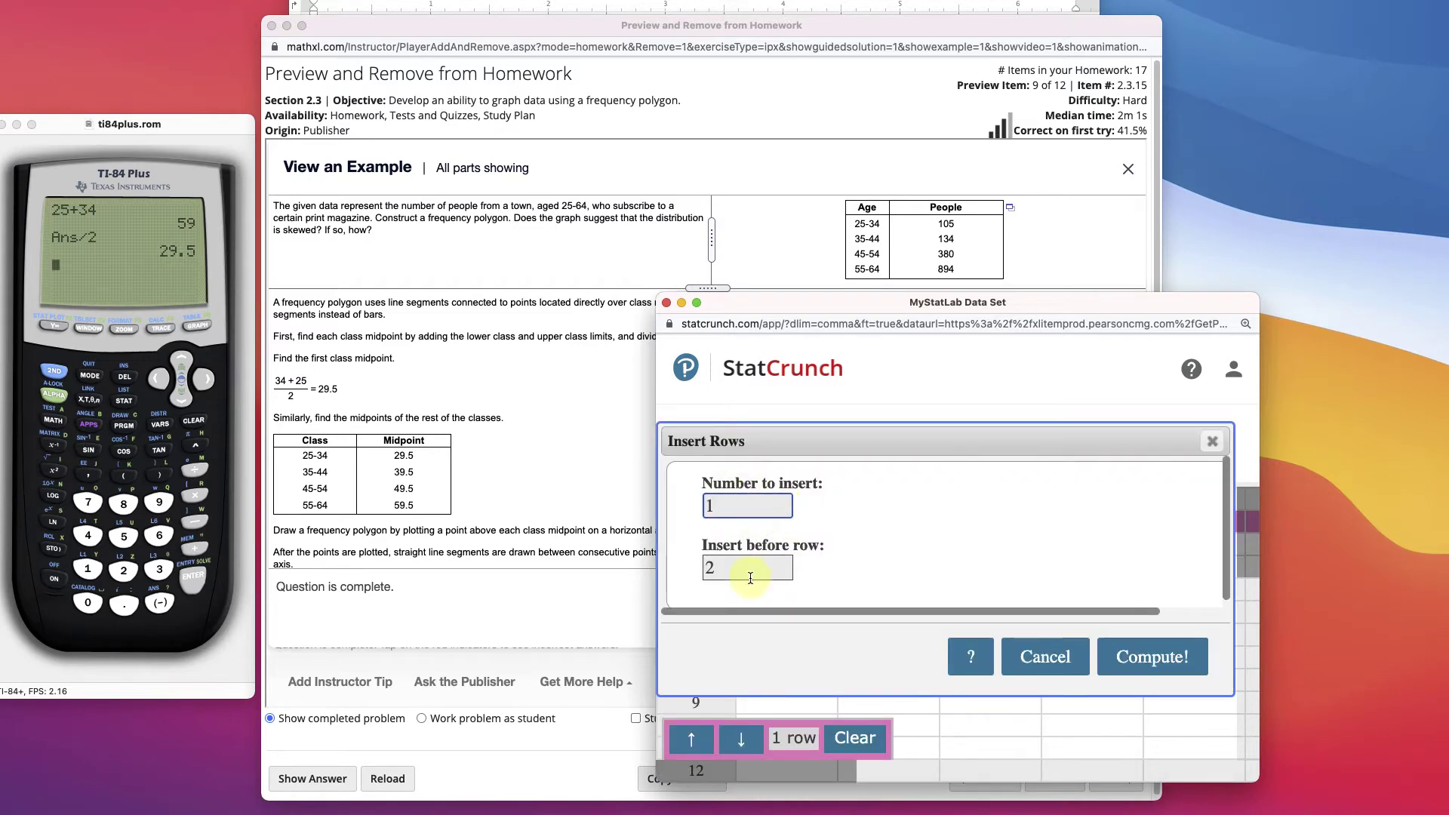
{"action": "double_click", "coordinate": [699, 571]}
{"action": "type", "text": "1"}
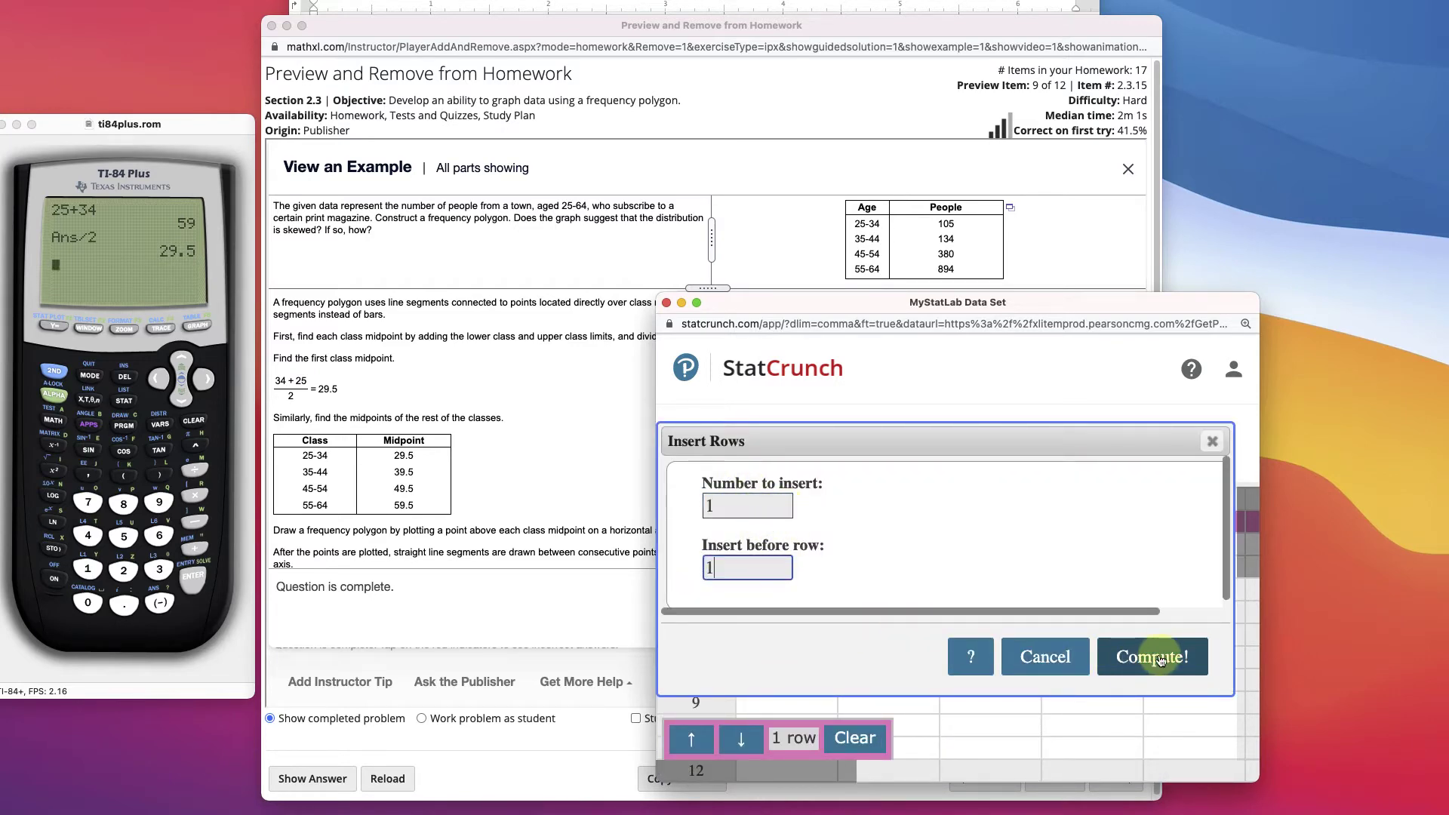
{"action": "left_click", "coordinate": [1153, 656]}
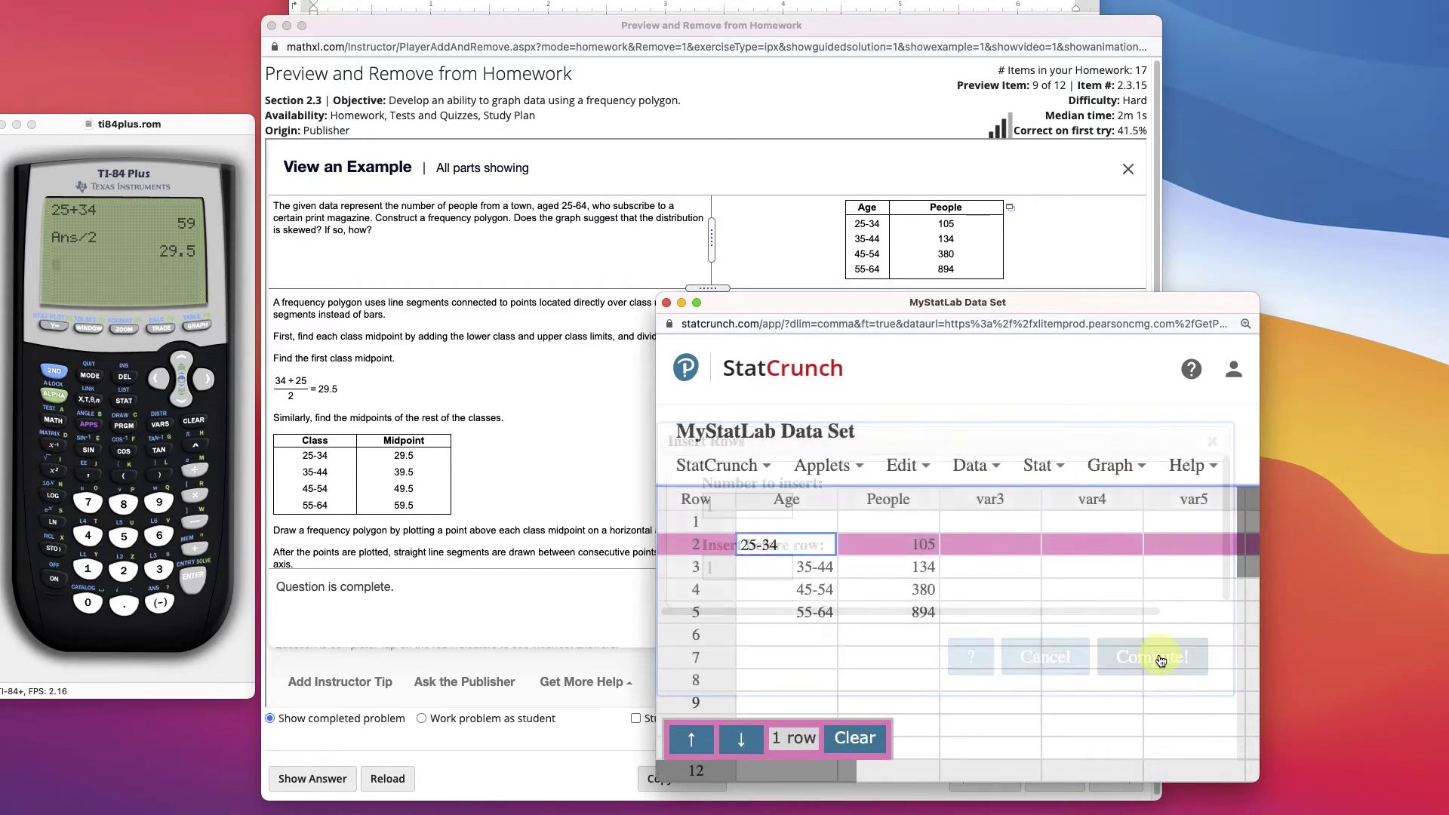
{"action": "left_click", "coordinate": [778, 645]}
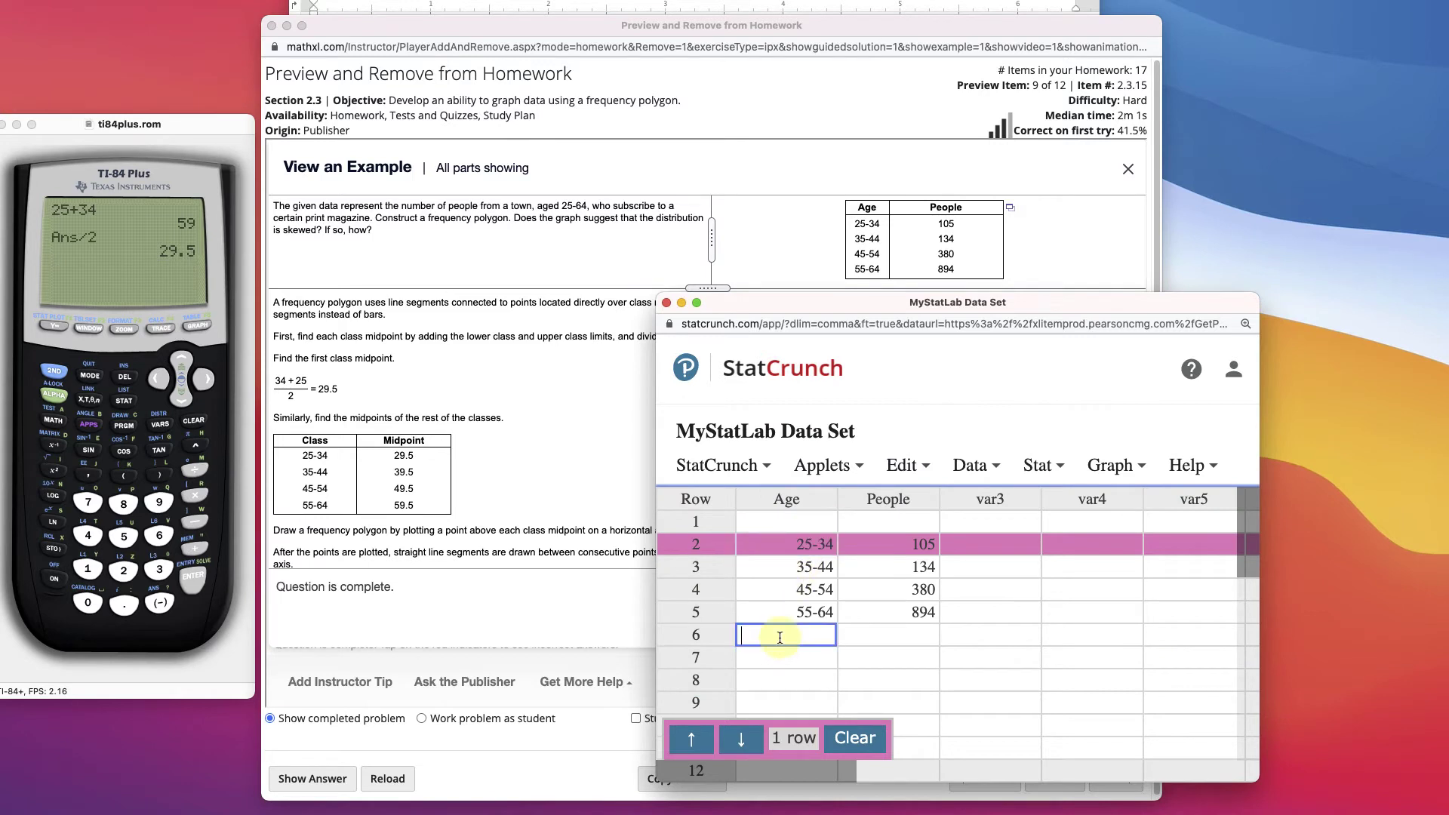
{"action": "left_click", "coordinate": [714, 554]}
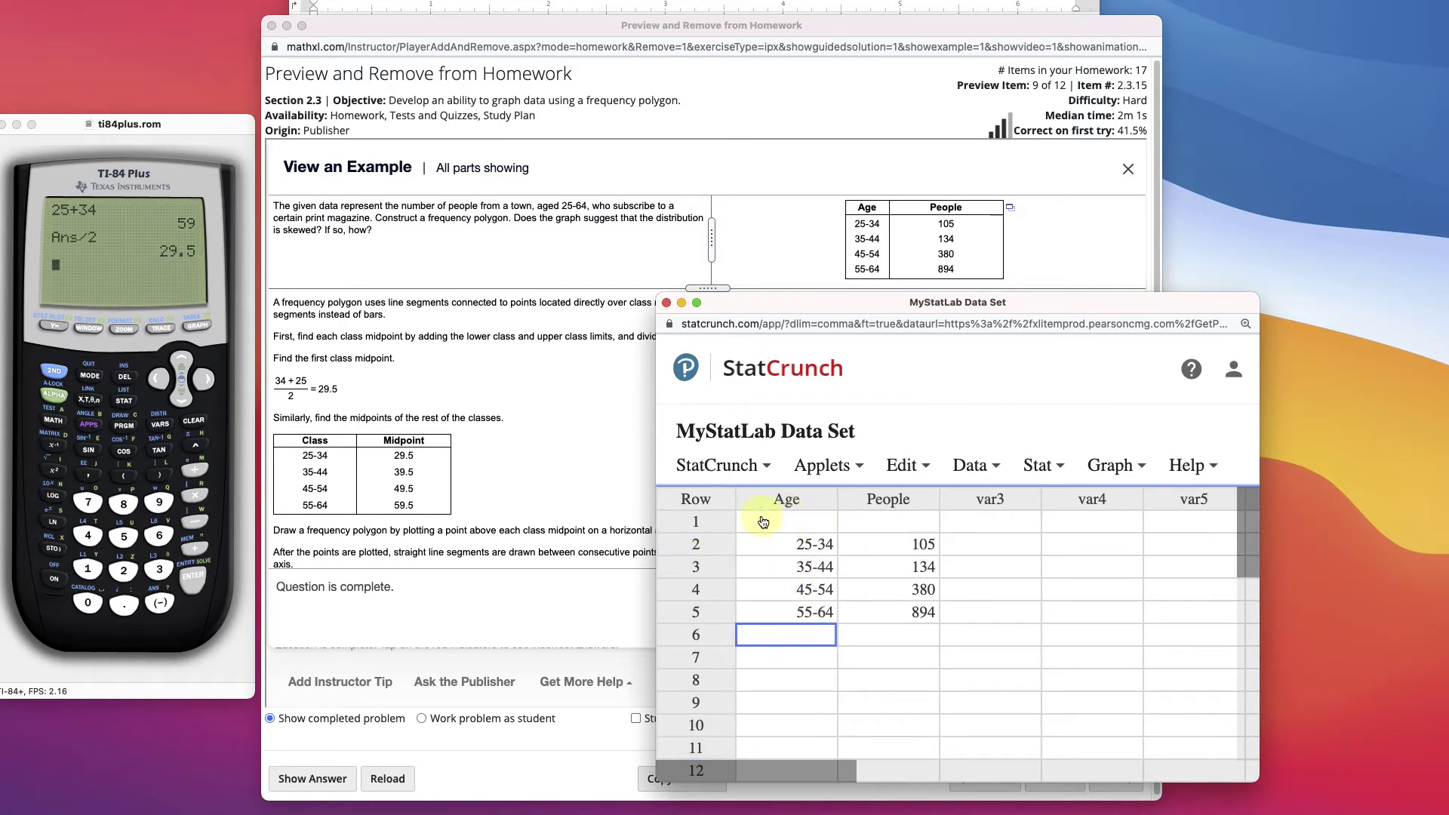
Replace the Age ranges in rows 2–5 with midpoints 29.5, 39.5, 49.5 and 59.5.
{"action": "left_click", "coordinate": [799, 545]}
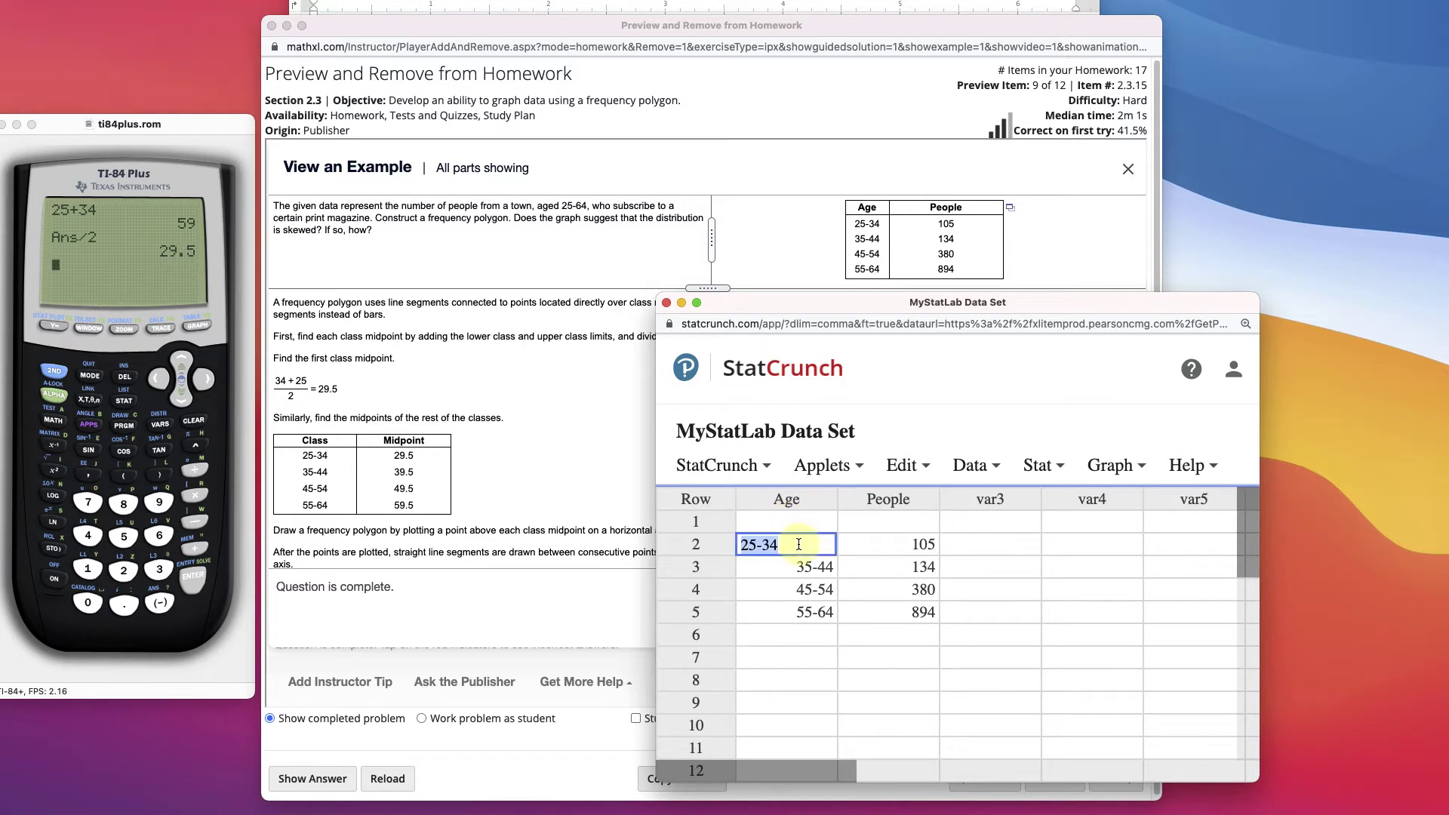
{"action": "type", "text": "29.5"}
{"action": "key", "text": "Return"}
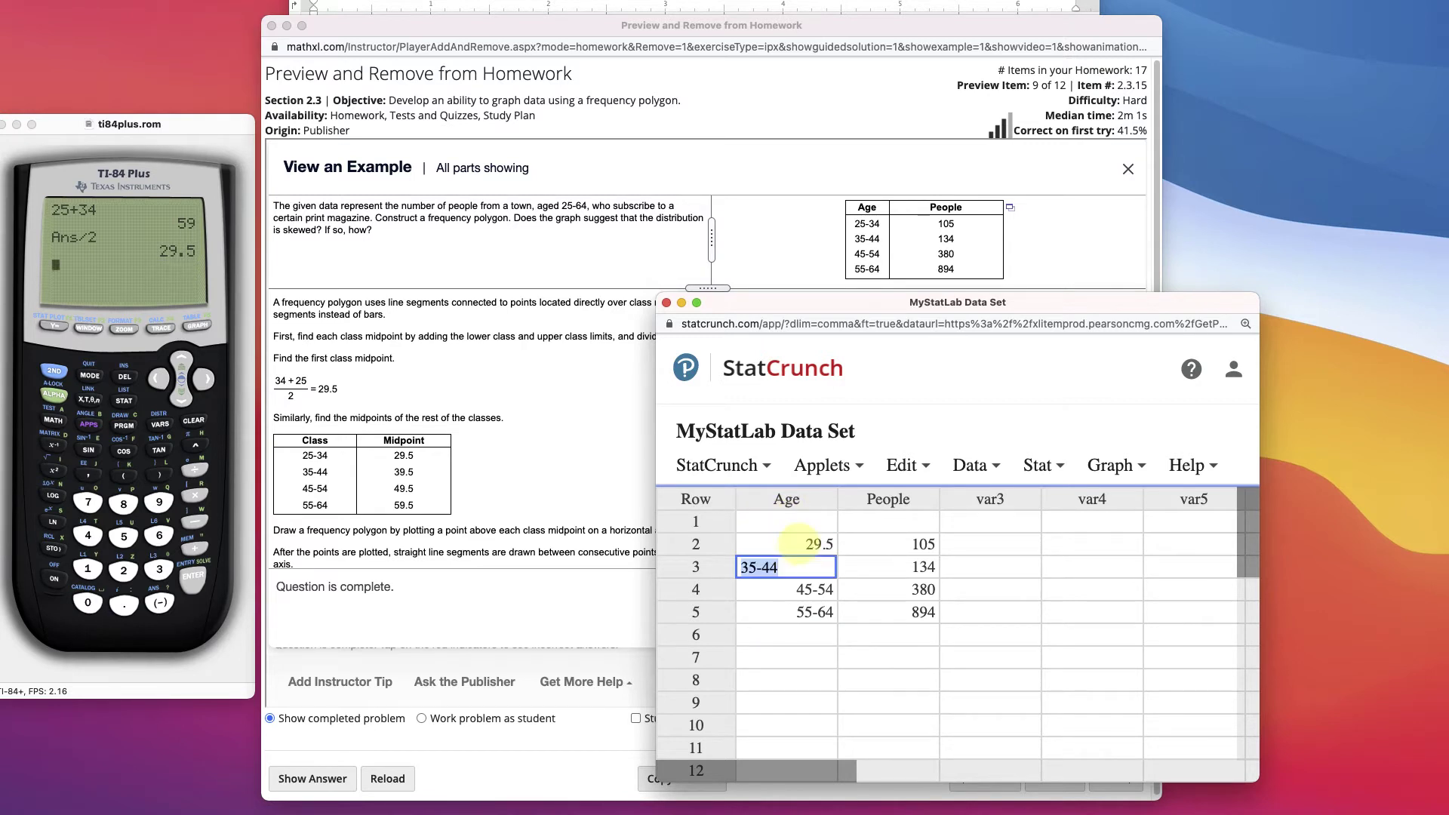
{"action": "type", "text": "39.5"}
{"action": "key", "text": "Return"}
{"action": "type", "text": "49"}
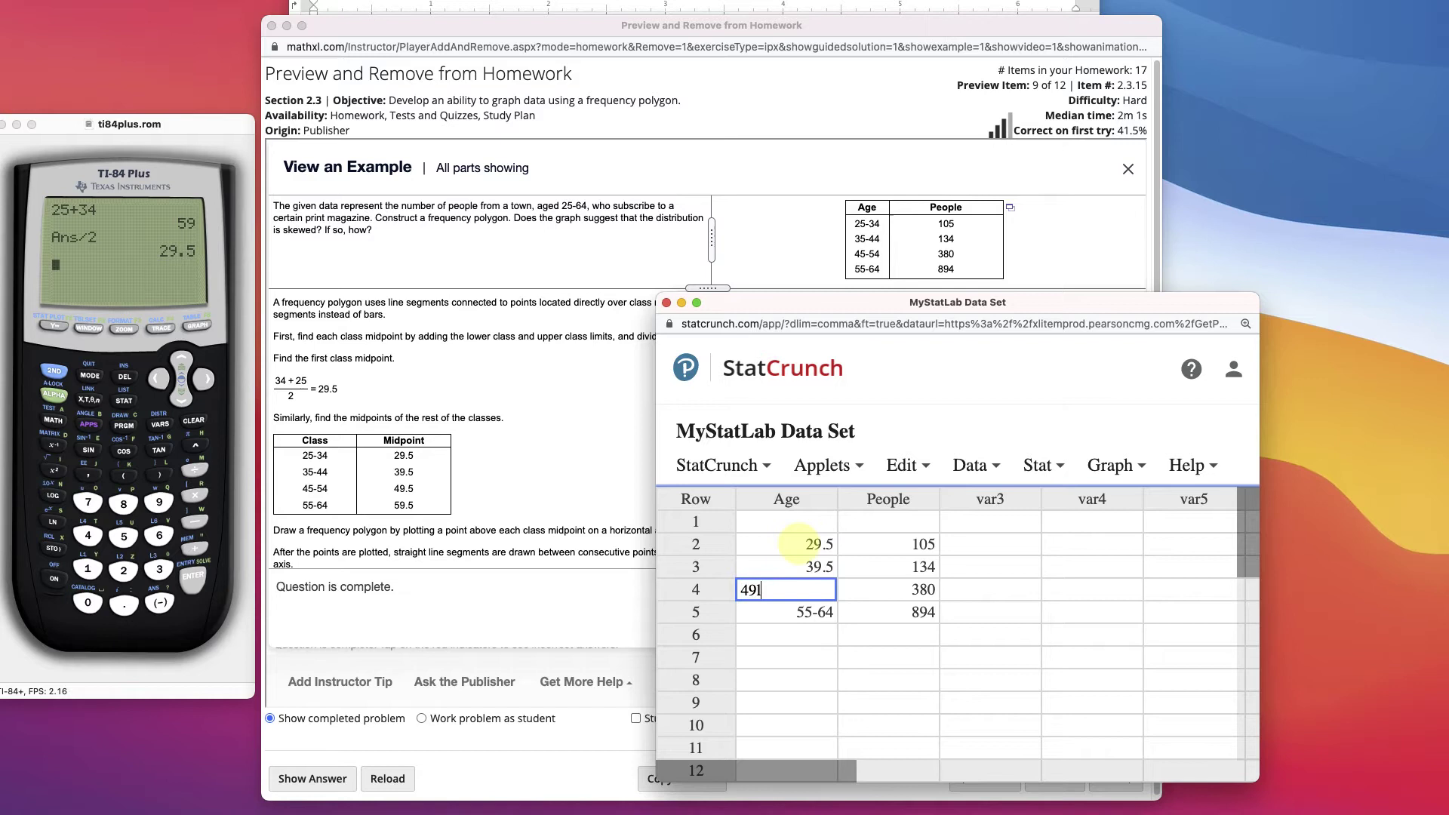
{"action": "type", "text": ".5"}
{"action": "key", "text": "Return"}
{"action": "type", "text": "59"}
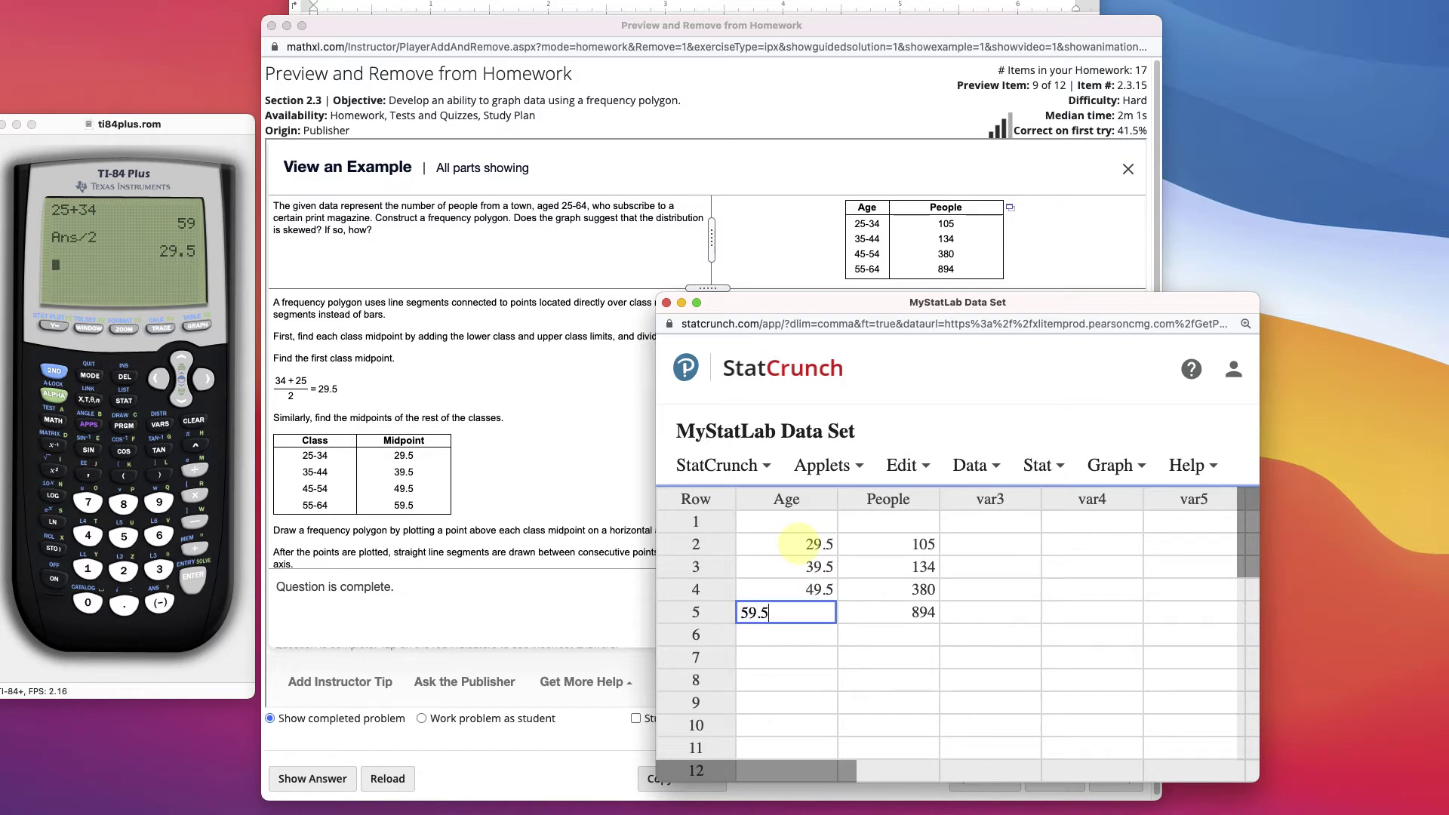
{"action": "key", "text": "Return"}
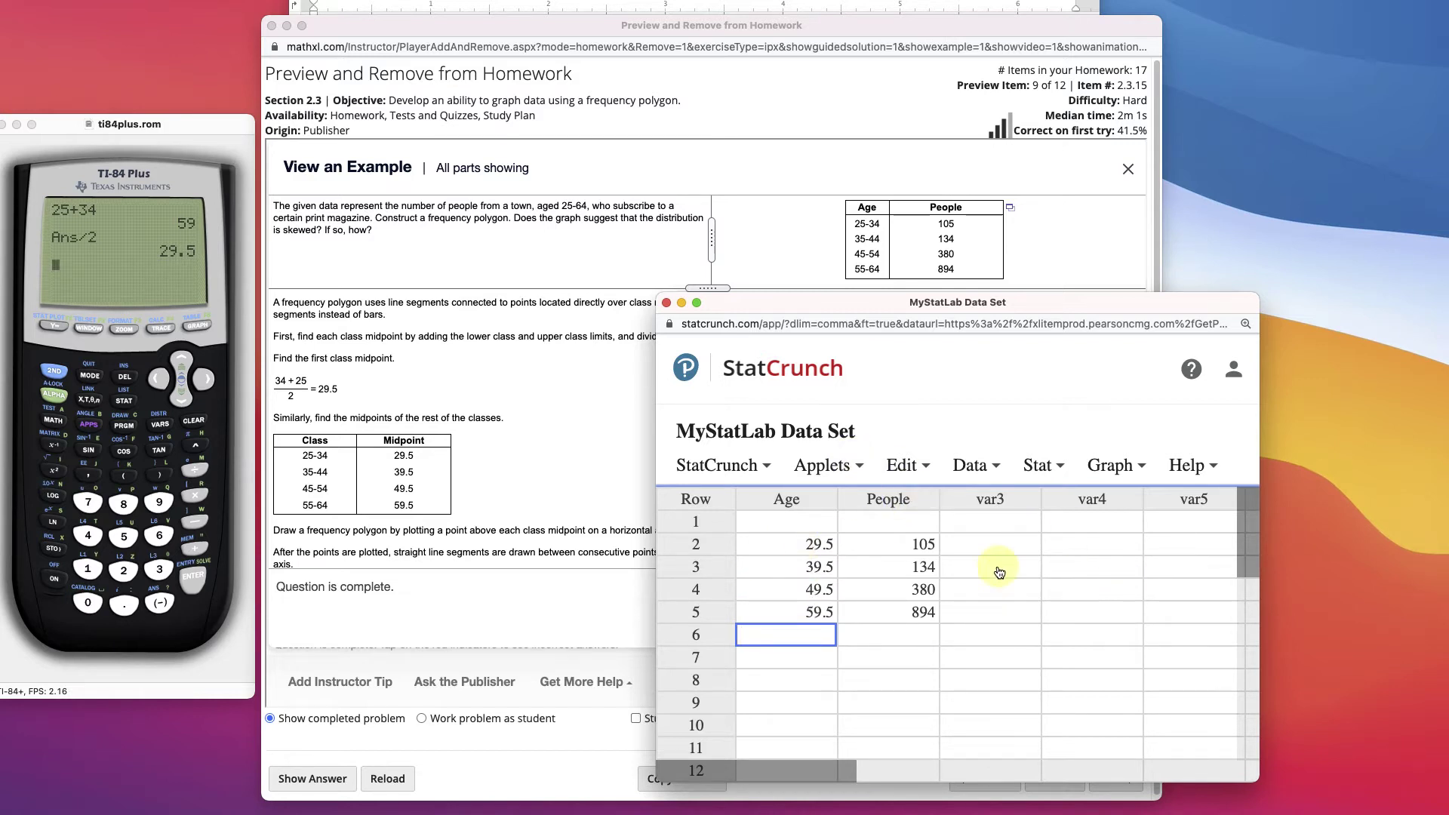
Enter 0 People in rows 1 and 6.
{"action": "left_click", "coordinate": [778, 522]}
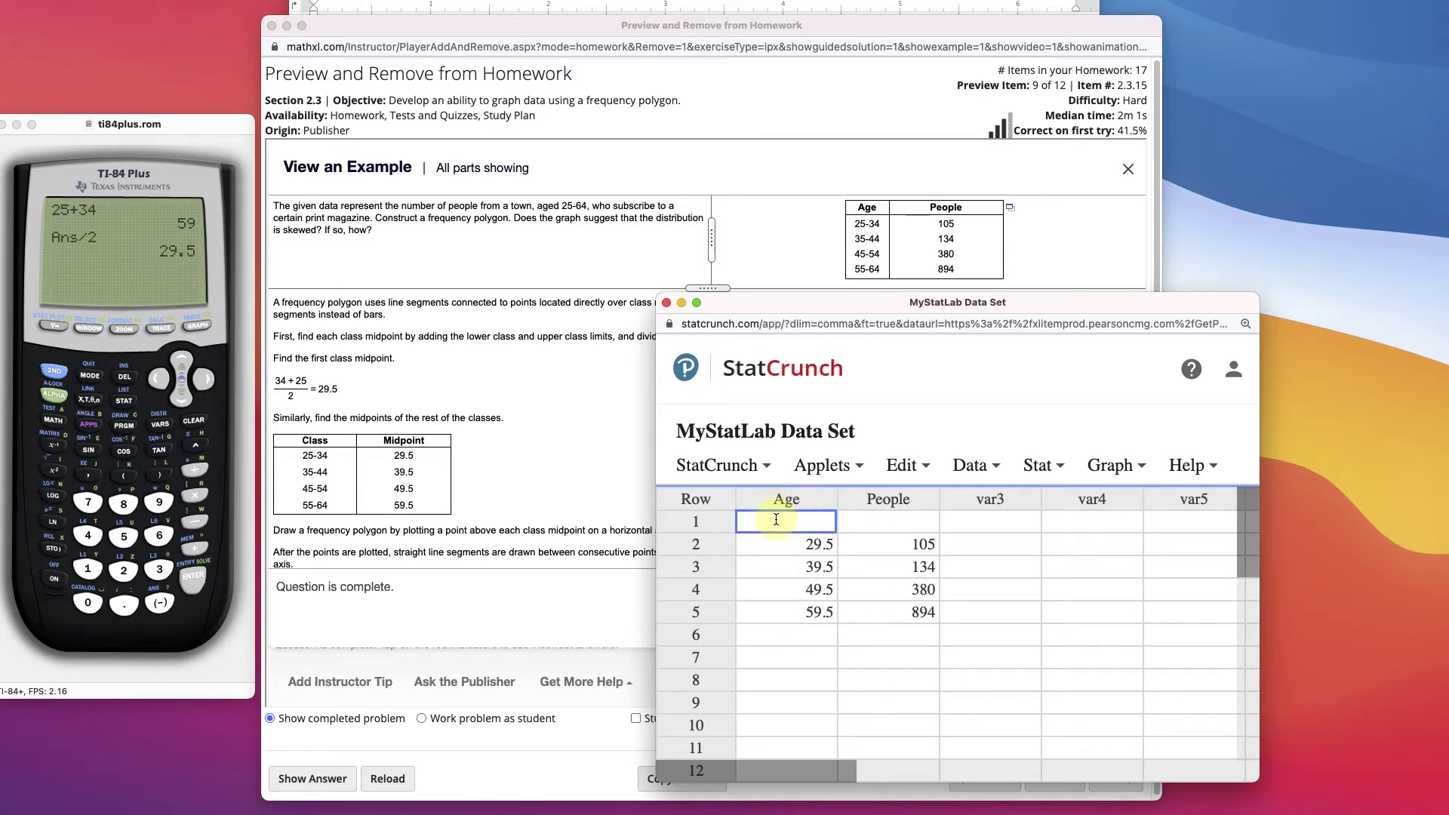
{"action": "left_click", "coordinate": [881, 523]}
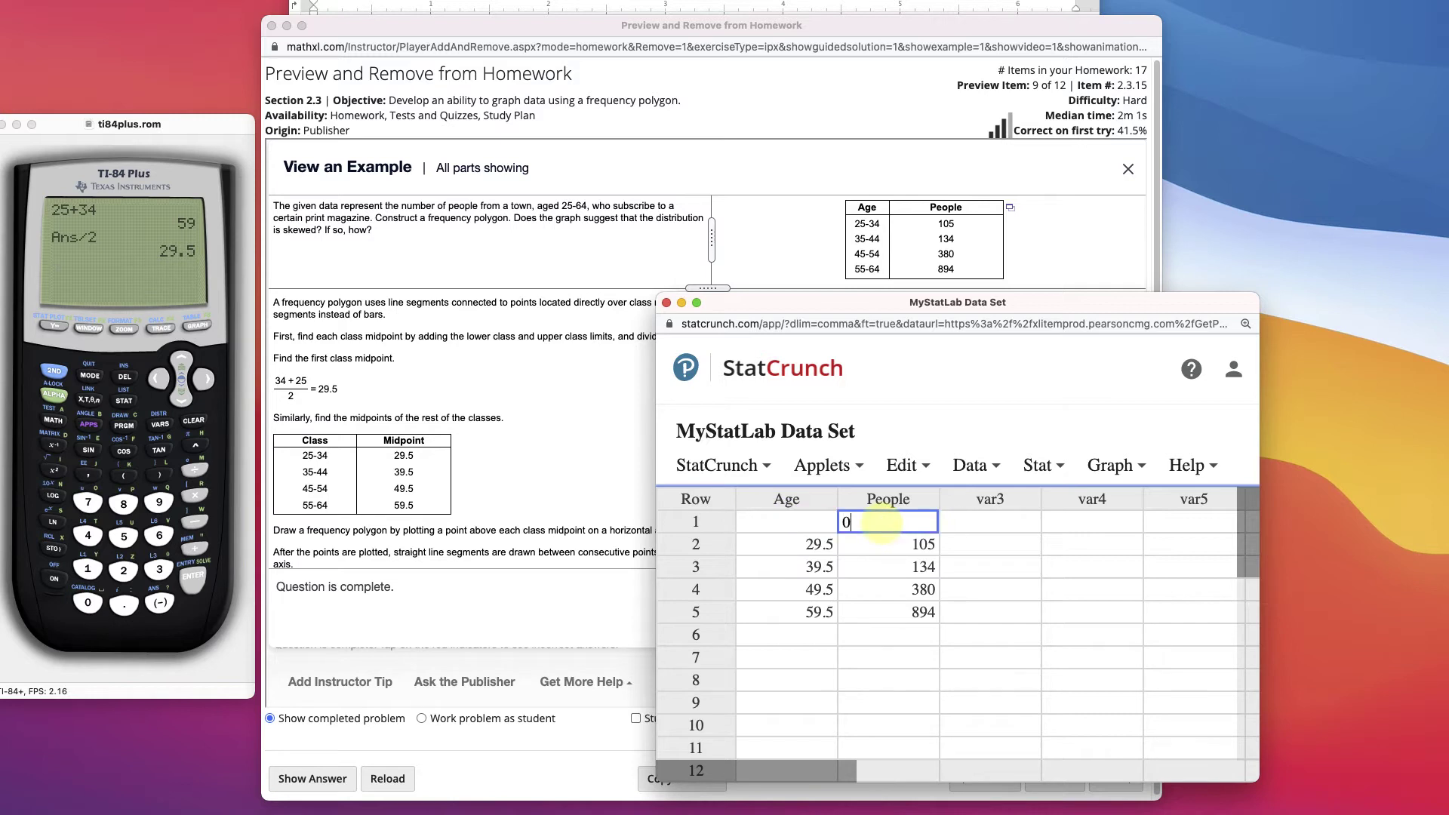
{"action": "left_click", "coordinate": [888, 636]}
{"action": "type", "text": "0"}
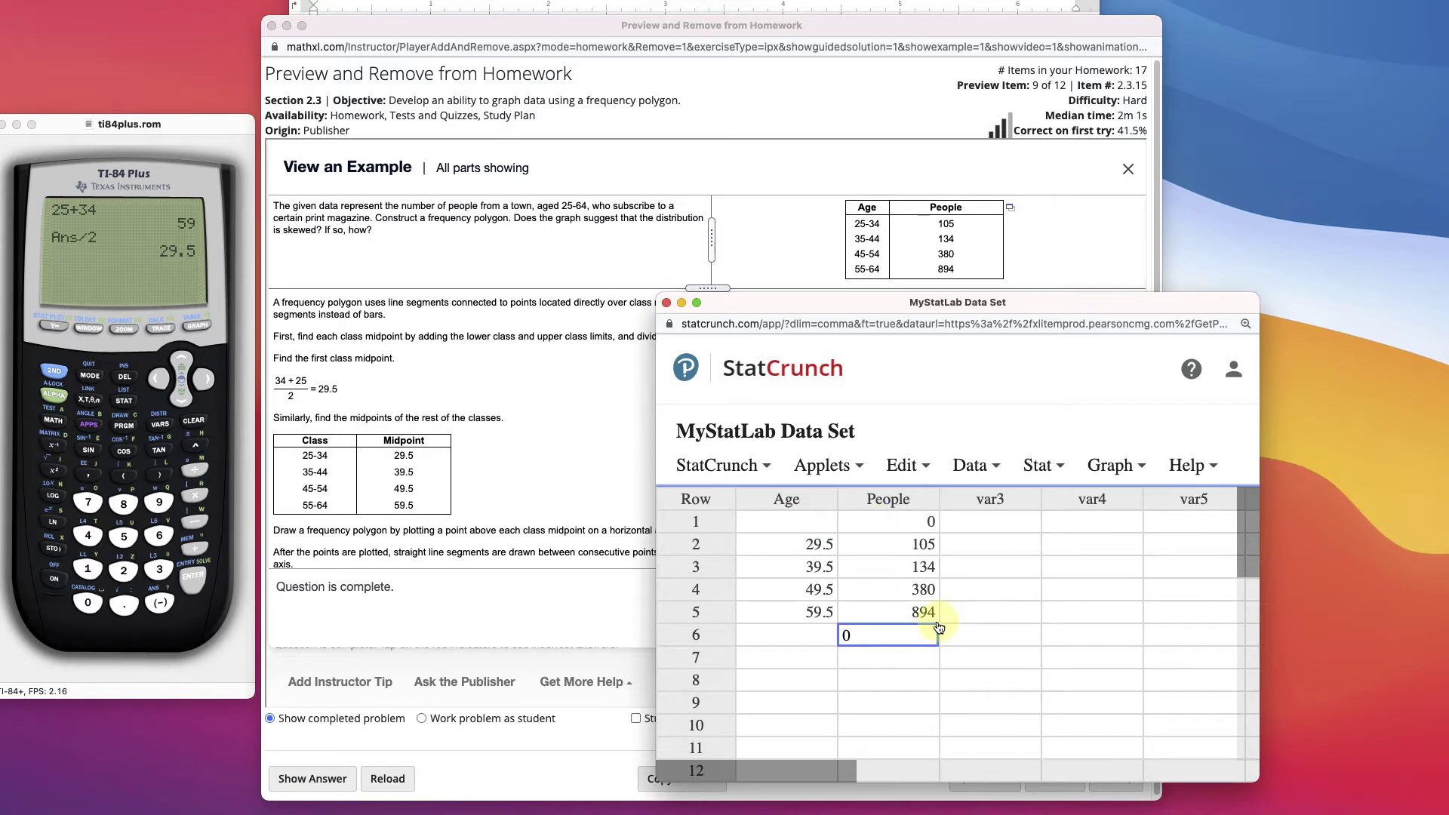
{"action": "left_click", "coordinate": [920, 679]}
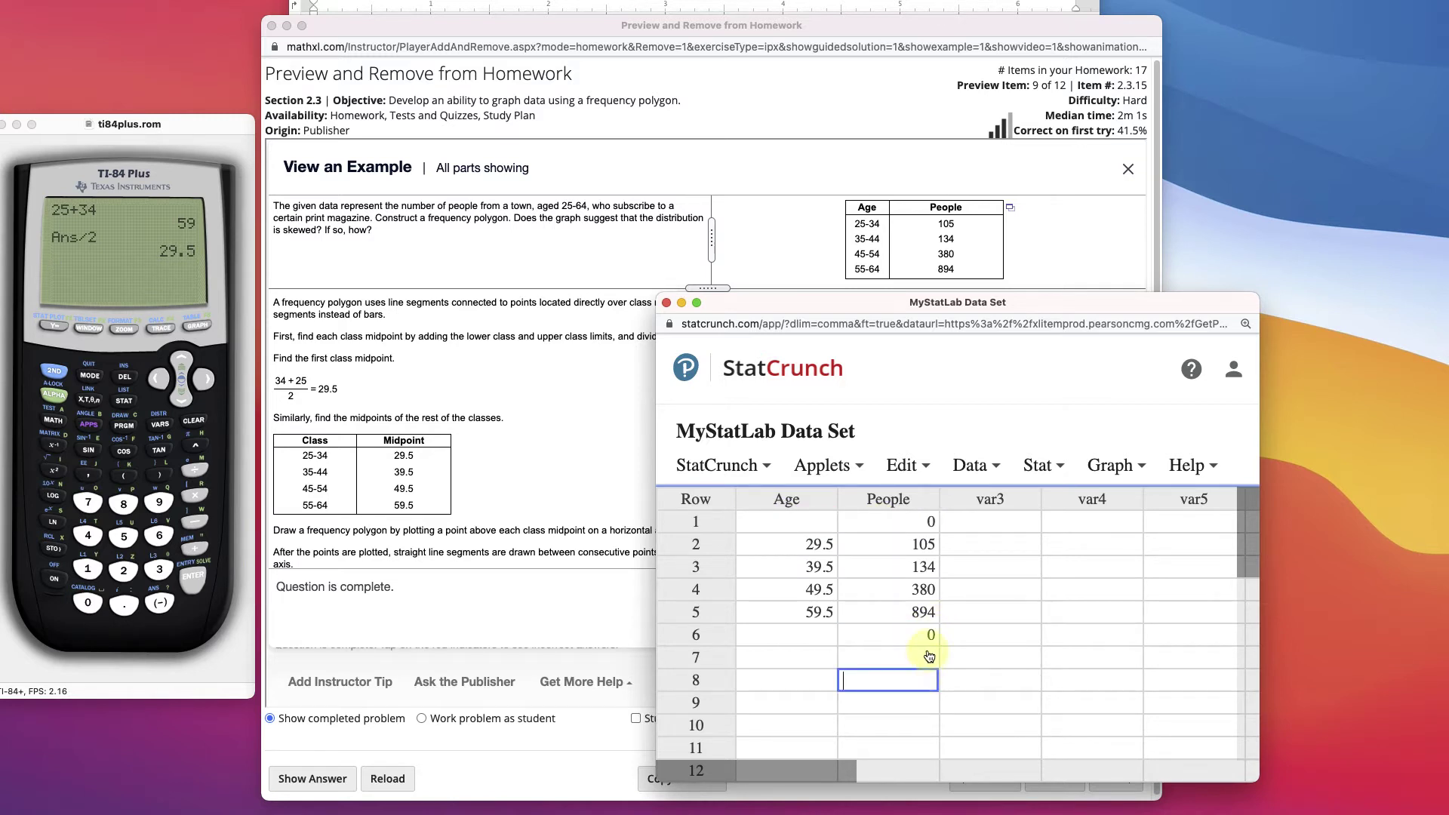
Enter Age 19.5 in row 1 and 69.5 in row 6, then move the data set aside.
{"action": "left_click", "coordinate": [811, 526]}
{"action": "left_click", "coordinate": [802, 630]}
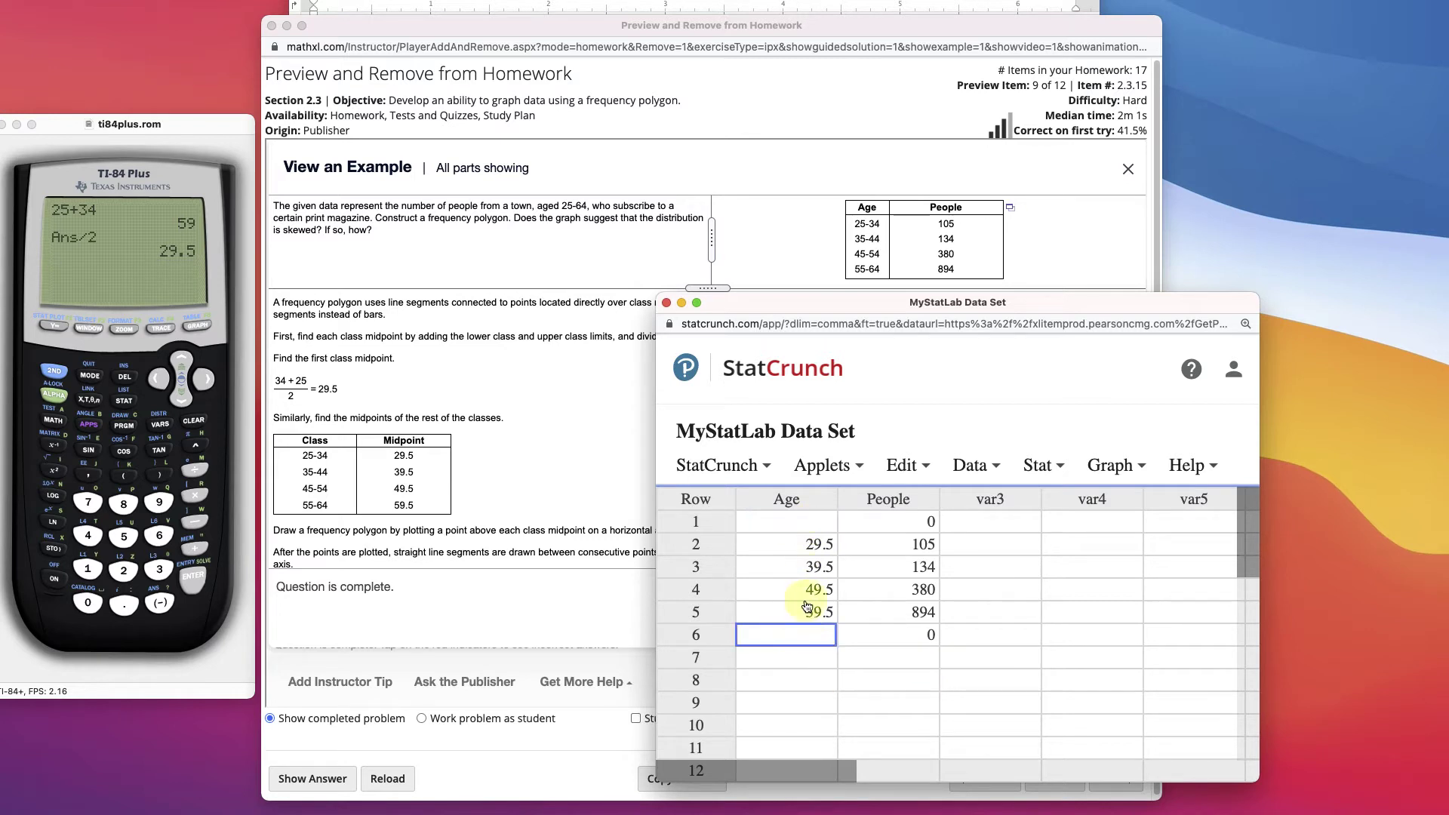
{"action": "left_click", "coordinate": [811, 520]}
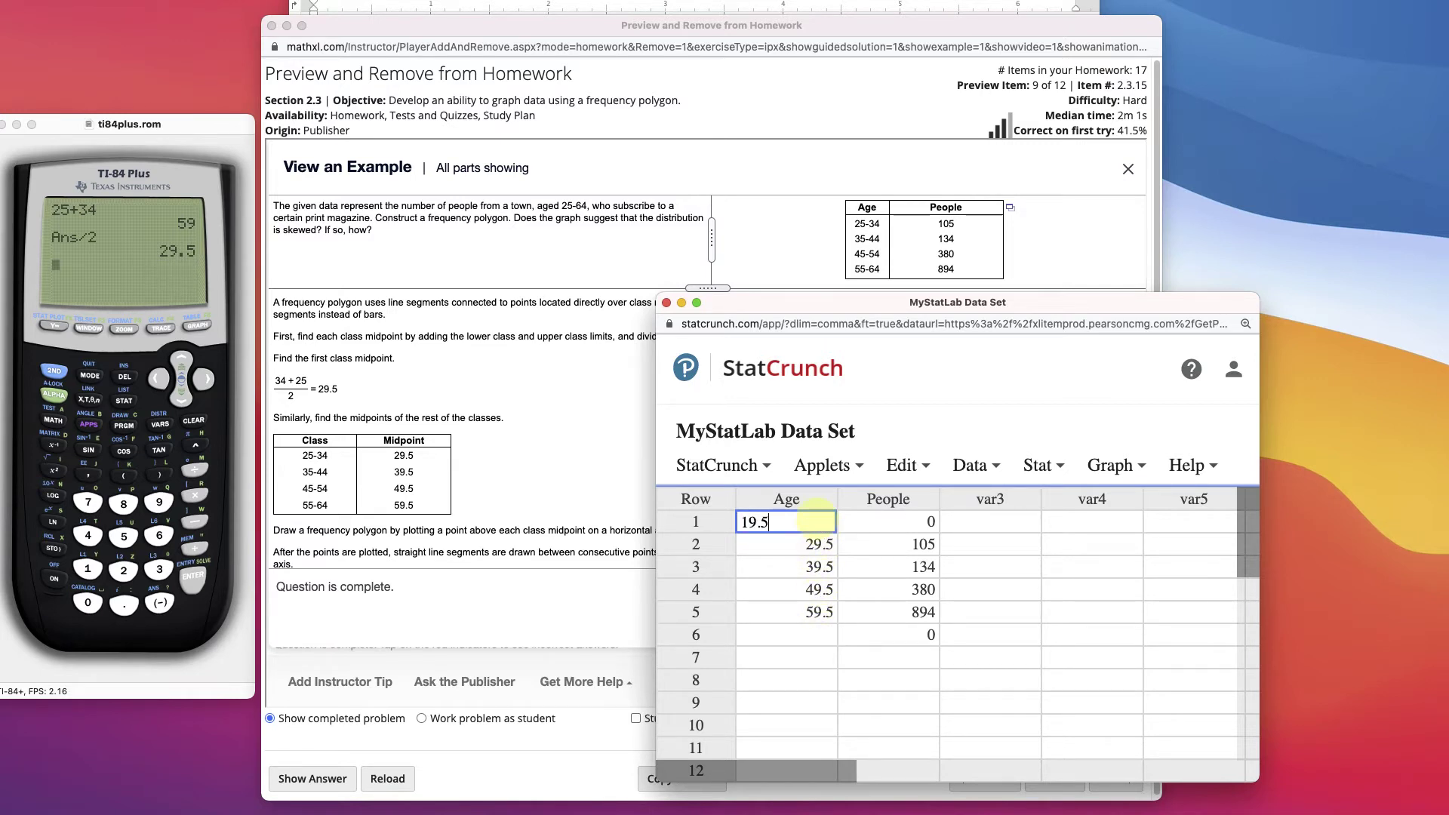
{"action": "key", "text": "Return"}
{"action": "key", "text": "Return"}
{"action": "key", "text": "Return"}
{"action": "key", "text": "Return"}
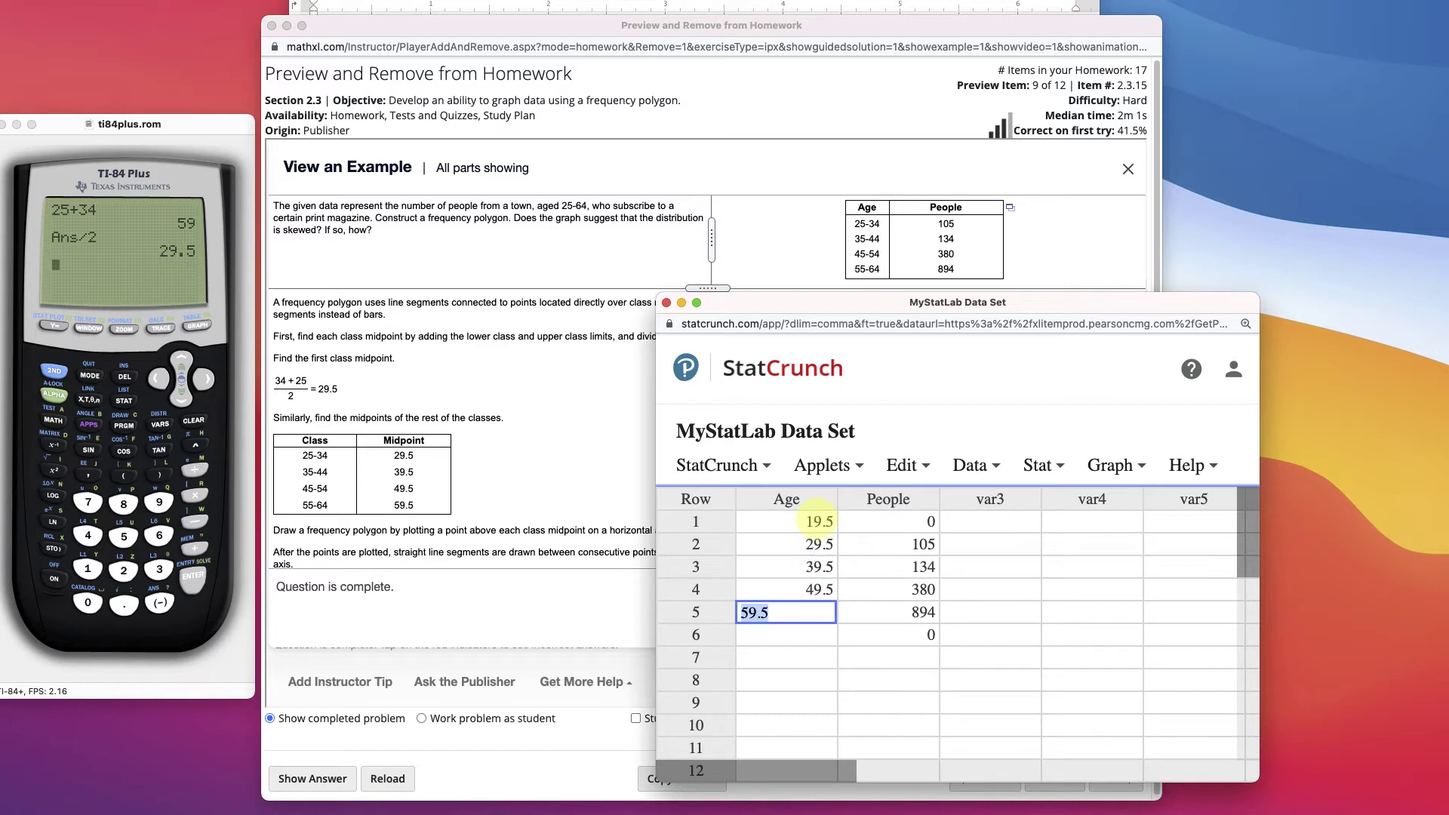
{"action": "key", "text": "Return"}
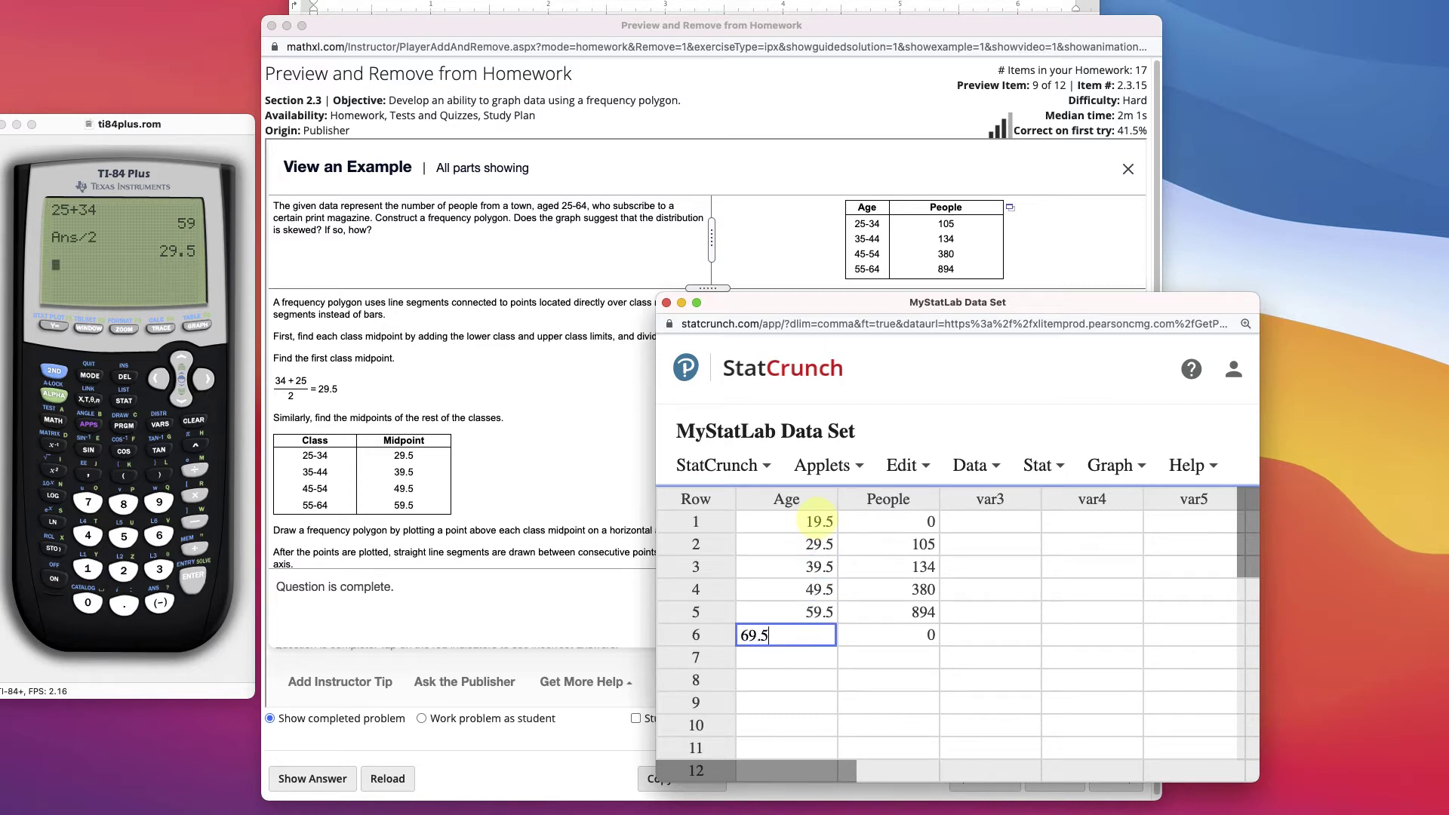
{"action": "key", "text": "Return"}
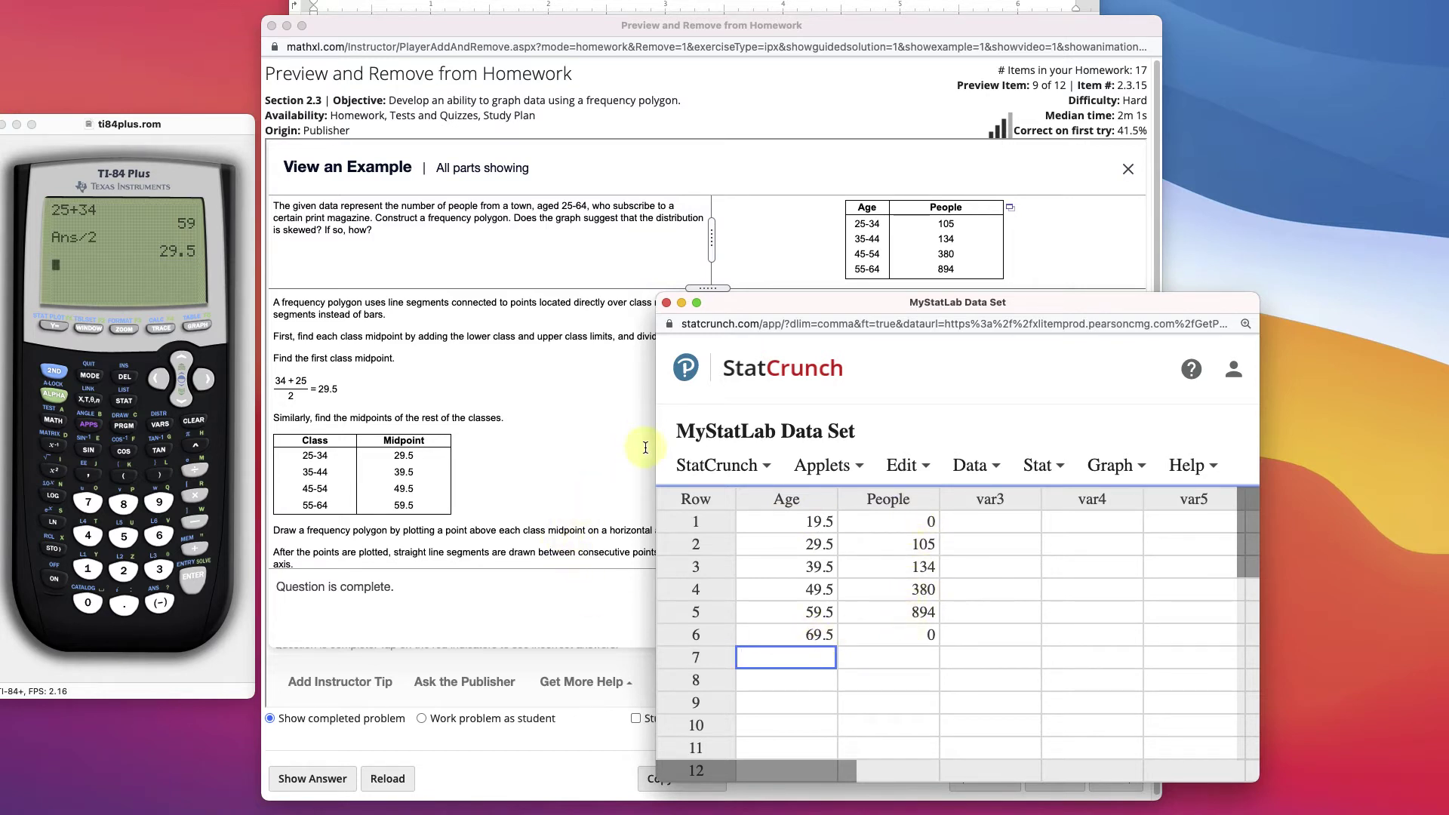
{"action": "left_click_drag", "start_coordinate": [812, 297], "coordinate": [734, 240]}
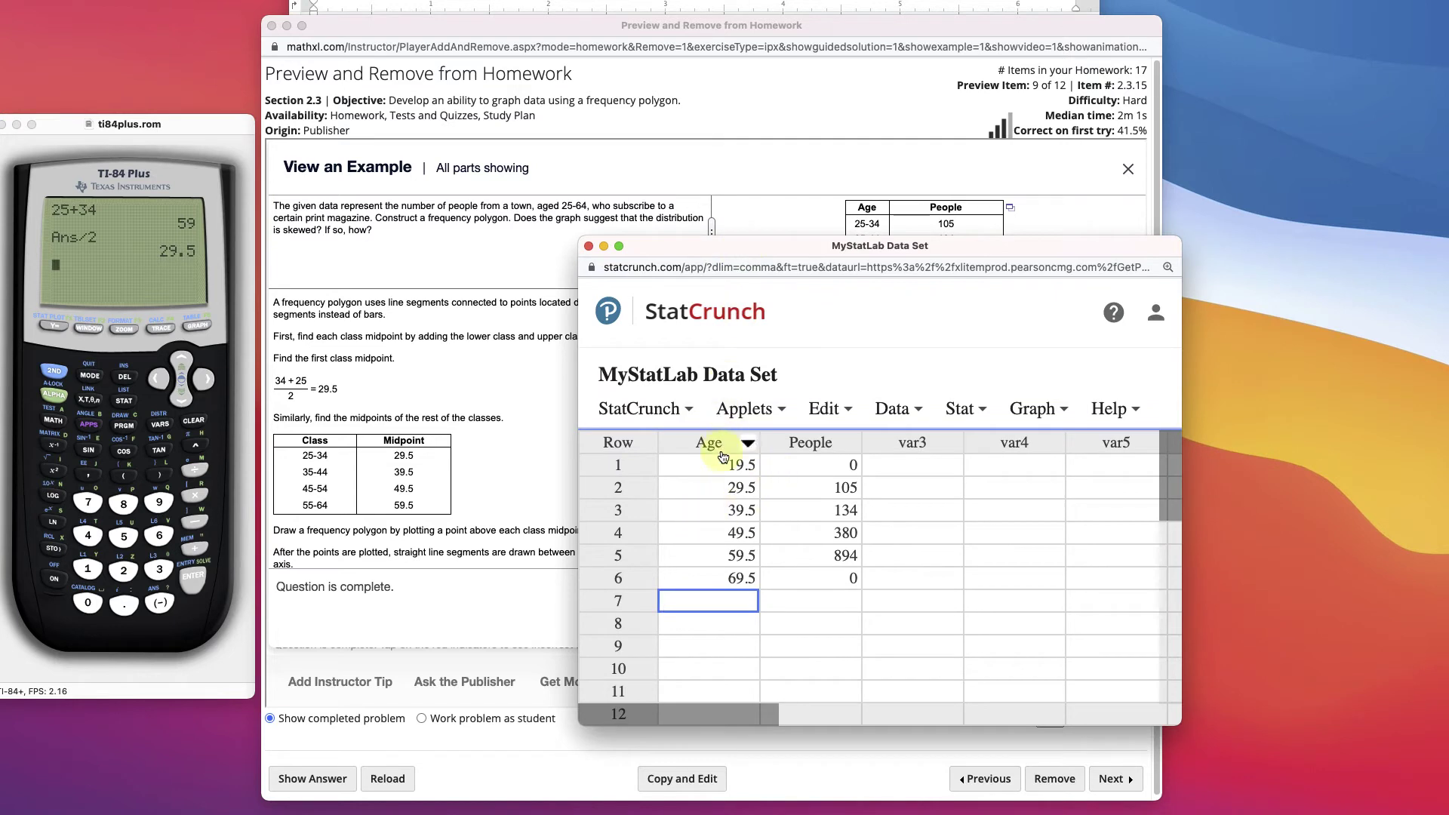
Start a Chart > Columns graph with People selected as the column to plot.
{"action": "left_click", "coordinate": [1047, 412]}
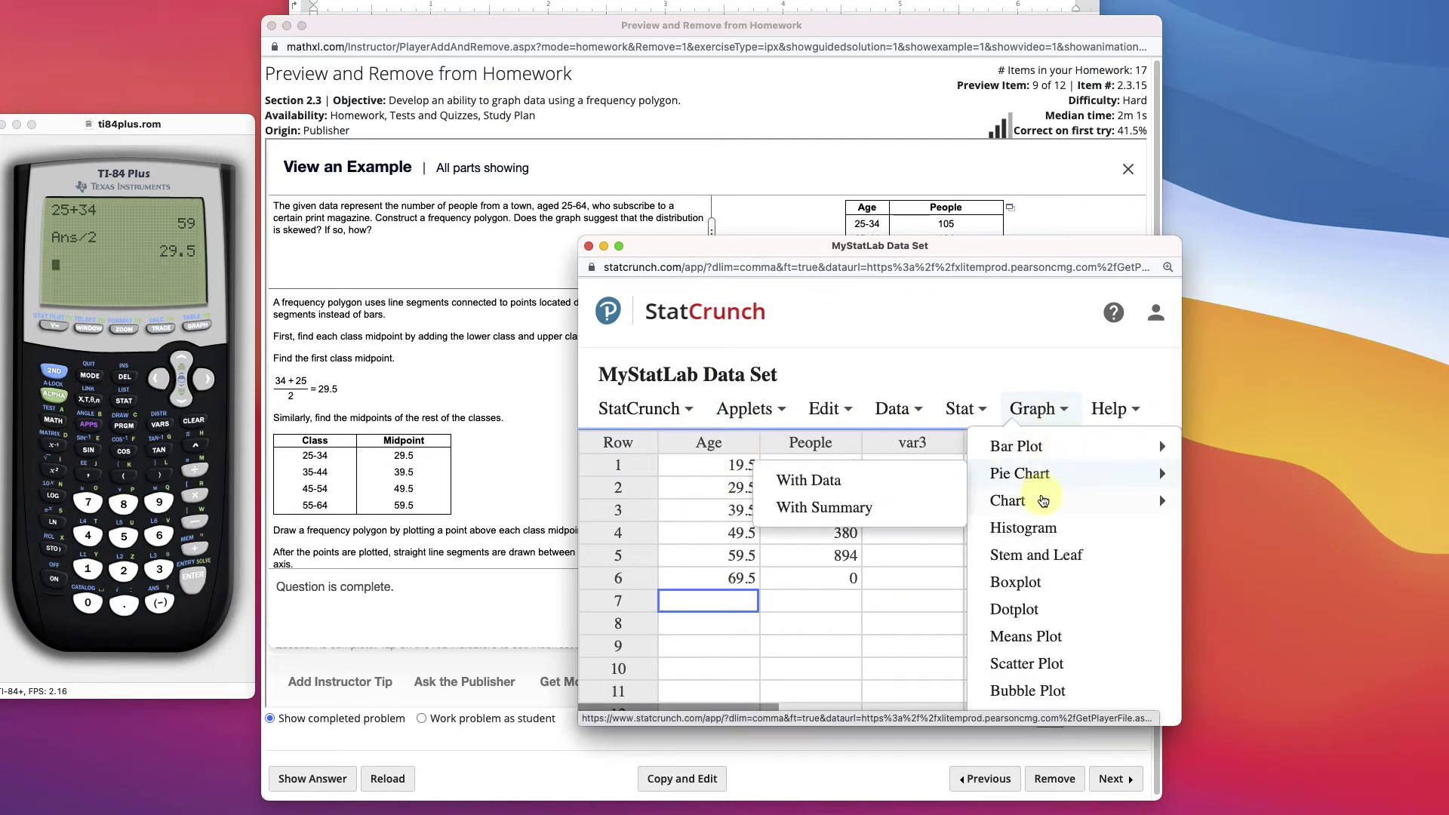
{"action": "mouse_move", "coordinate": [1042, 504]}
{"action": "left_click", "coordinate": [830, 508]}
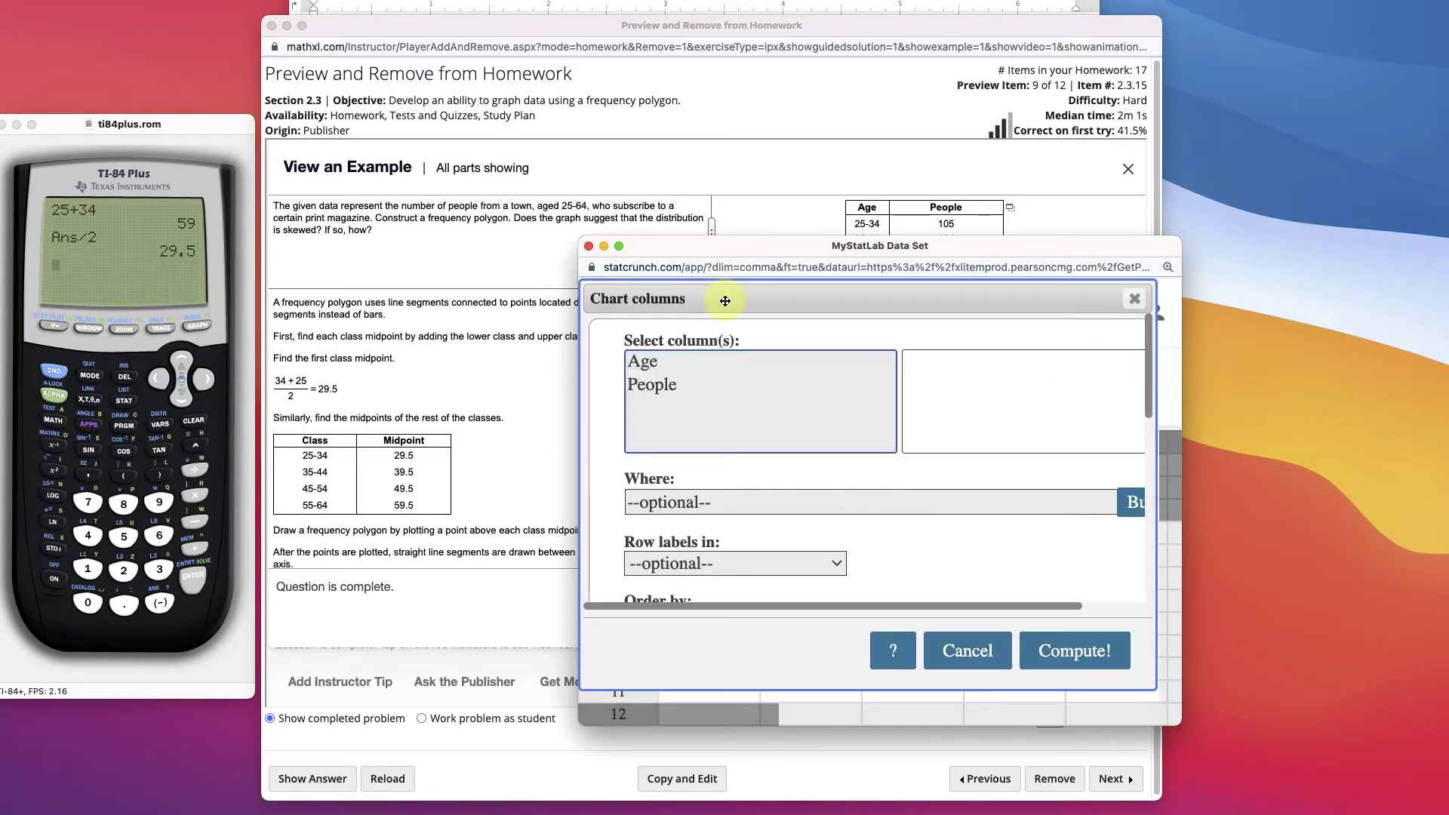
{"action": "left_click_drag", "start_coordinate": [725, 294], "coordinate": [753, 295]}
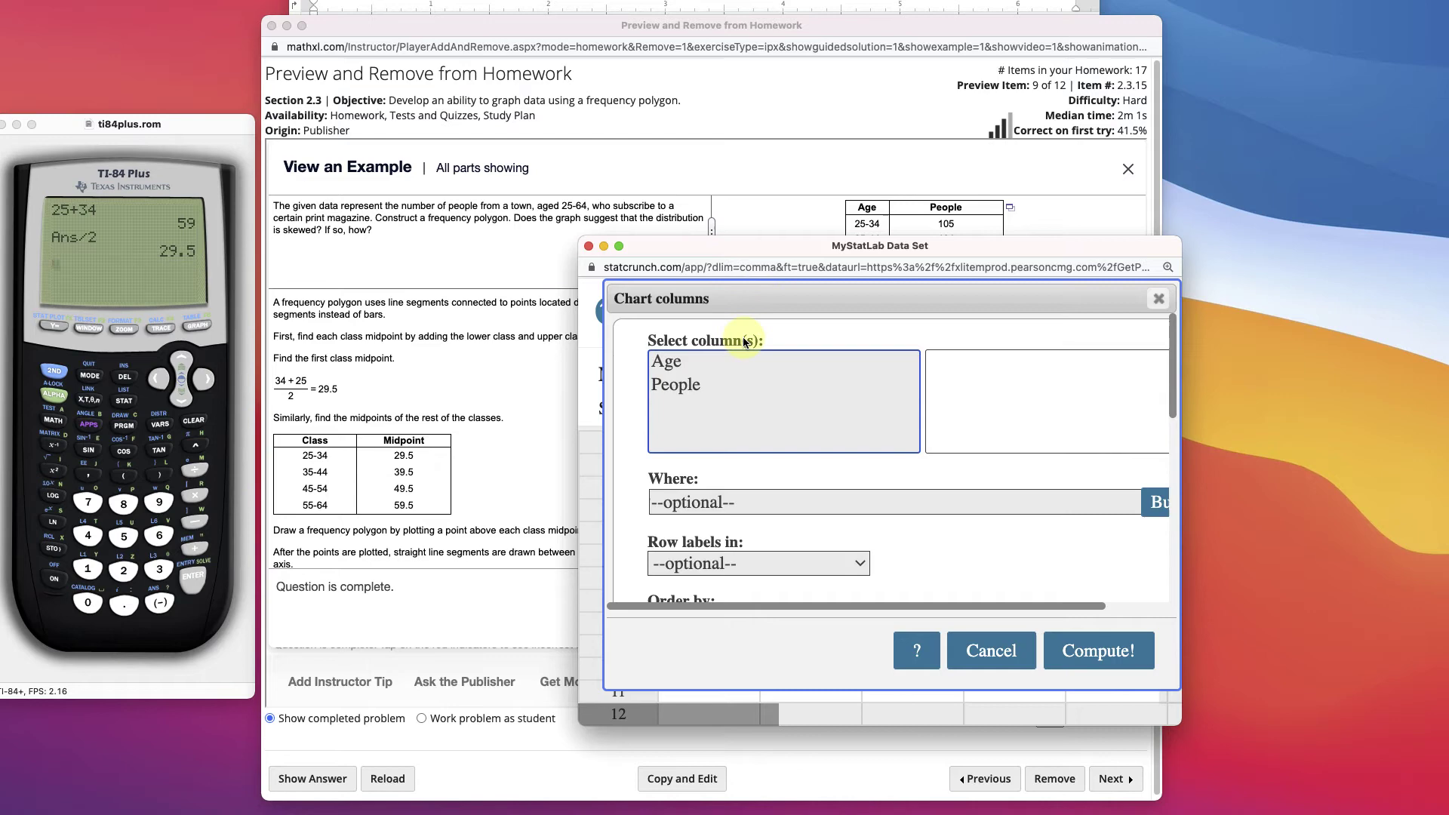
{"action": "left_click", "coordinate": [708, 386]}
{"action": "left_click_drag", "start_coordinate": [698, 296], "coordinate": [886, 310]}
{"action": "left_click_drag", "start_coordinate": [1185, 236], "coordinate": [1276, 1]}
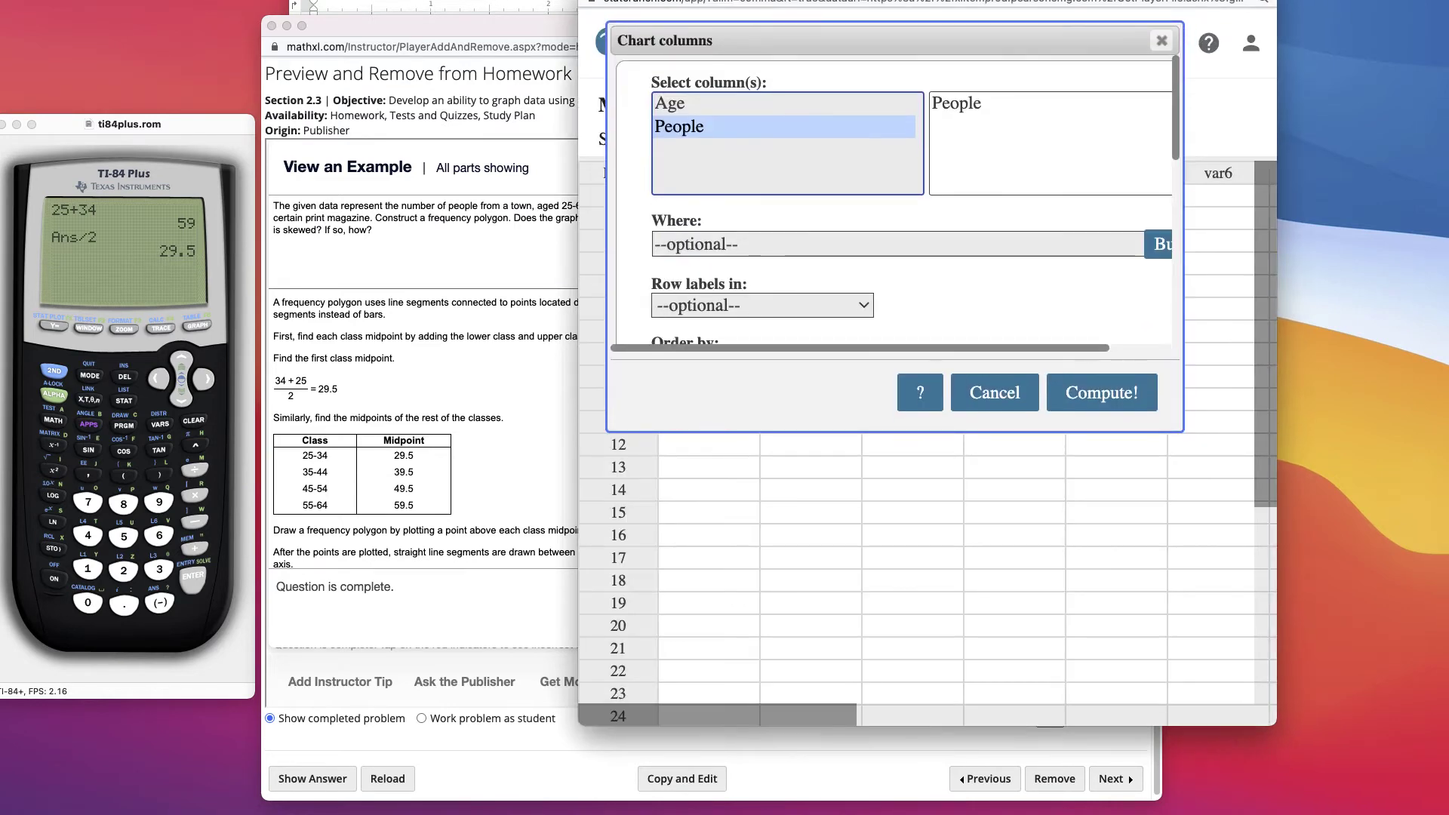
{"action": "left_click_drag", "start_coordinate": [1003, 42], "coordinate": [1061, 338]}
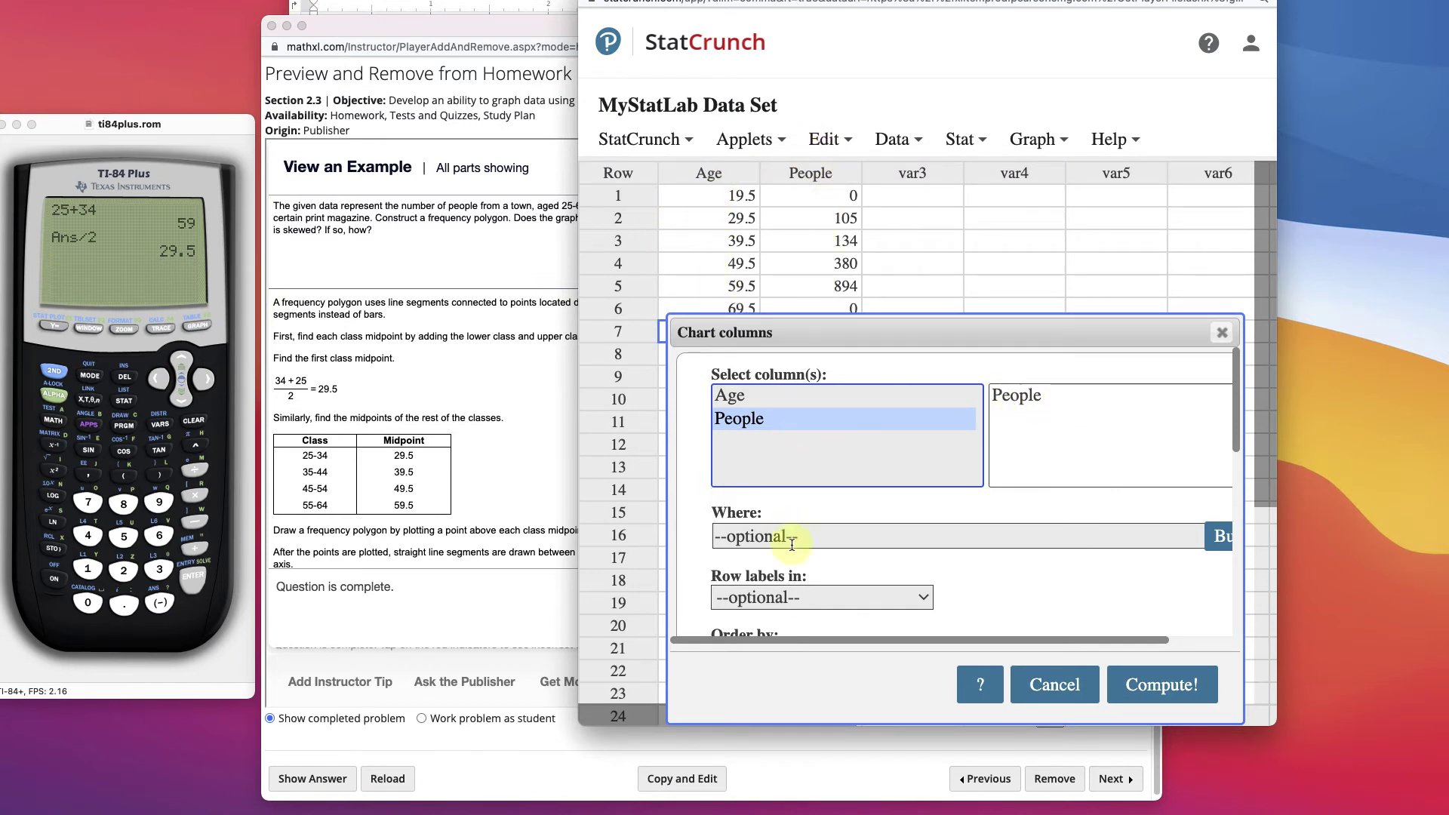
Use the Age midpoints as the chart's row labels.
{"action": "scroll", "coordinate": [817, 531], "scroll_direction": "down", "scroll_amount": 2}
{"action": "left_click", "coordinate": [773, 532]}
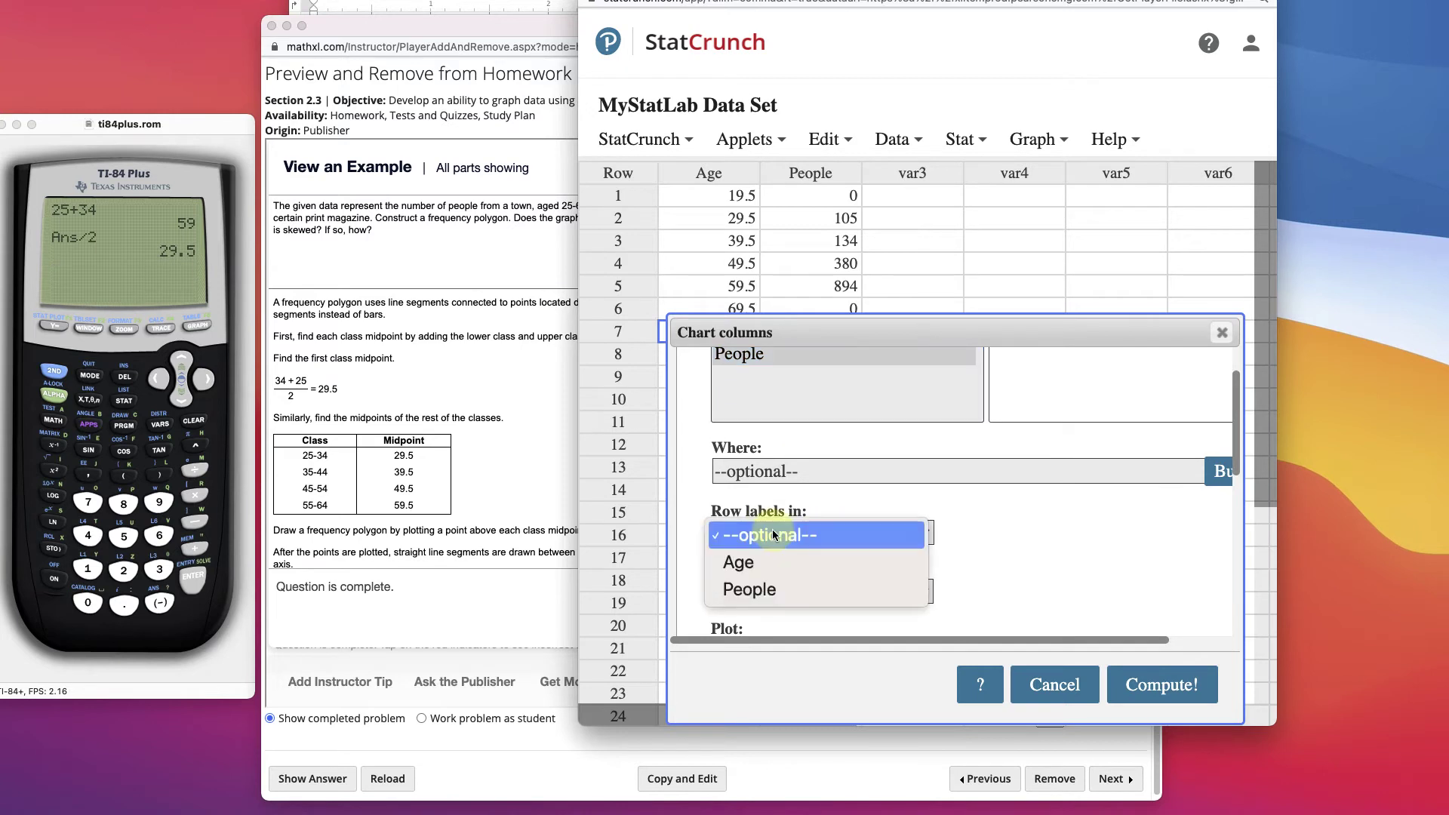
{"action": "left_click", "coordinate": [1056, 509]}
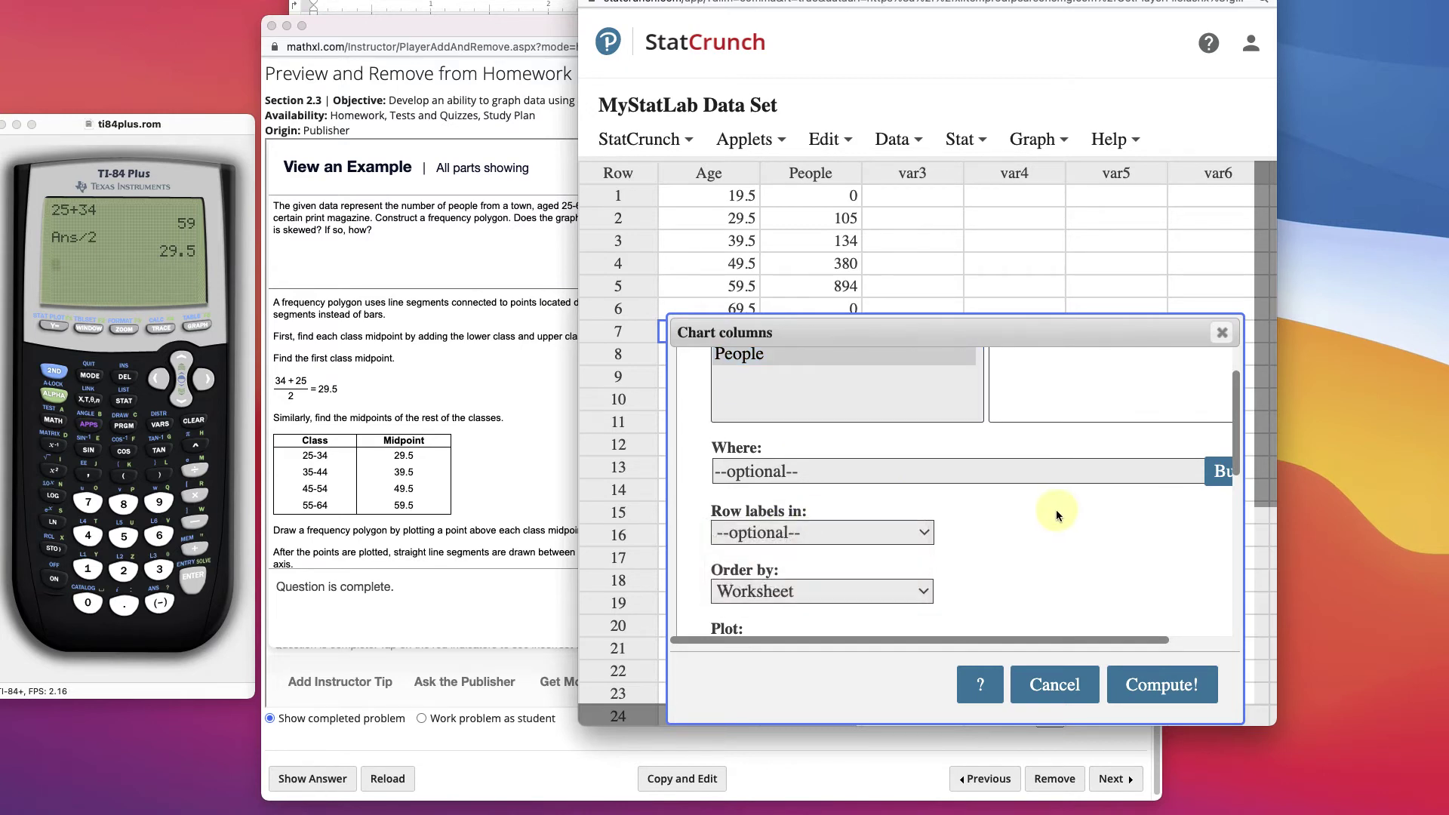
{"action": "scroll", "coordinate": [981, 513], "scroll_direction": "down", "scroll_amount": 4}
{"action": "scroll", "coordinate": [868, 468], "scroll_direction": "up", "scroll_amount": 1}
{"action": "scroll", "coordinate": [822, 434], "scroll_direction": "up", "scroll_amount": 3}
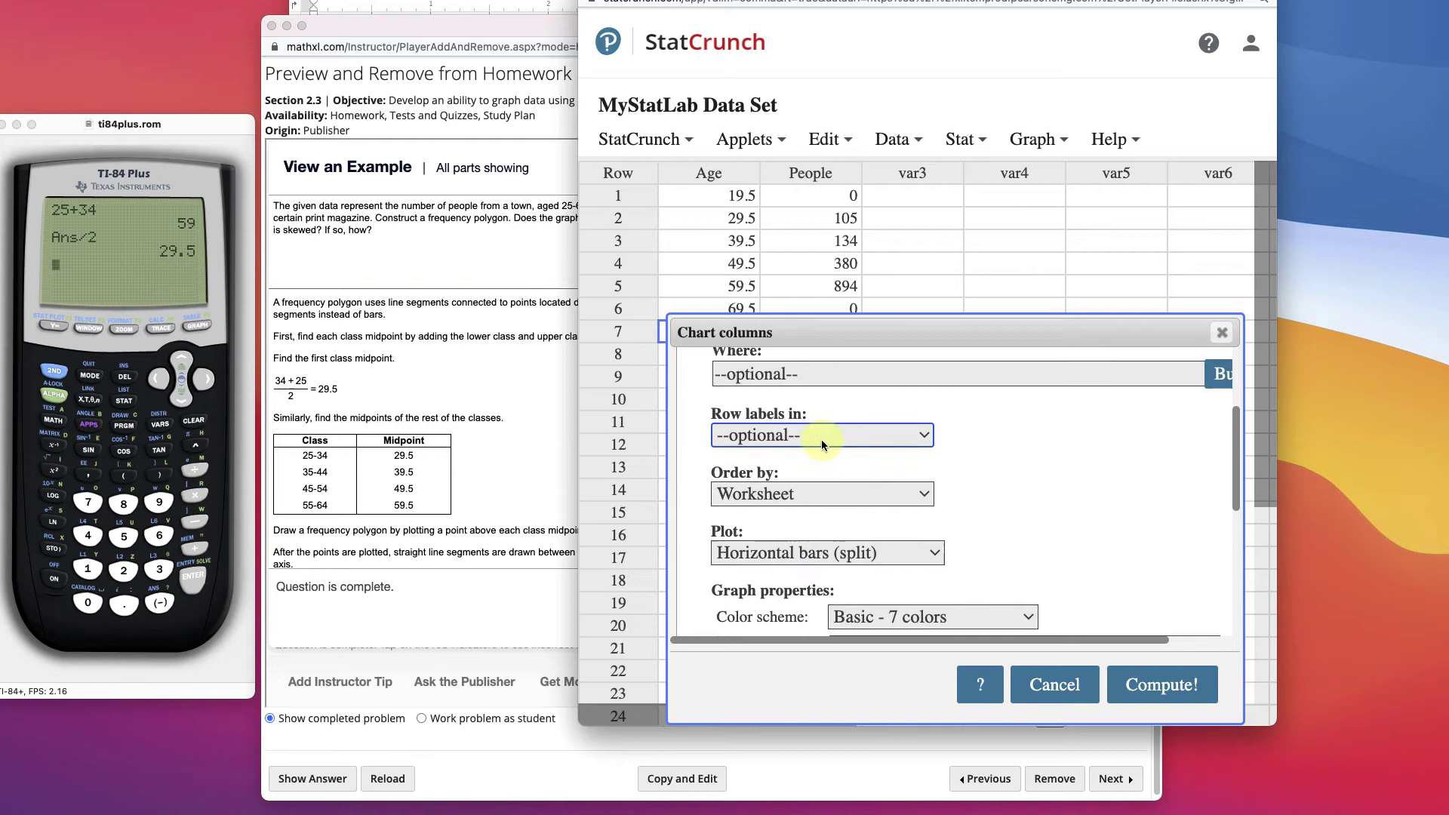
{"action": "left_click", "coordinate": [810, 452]}
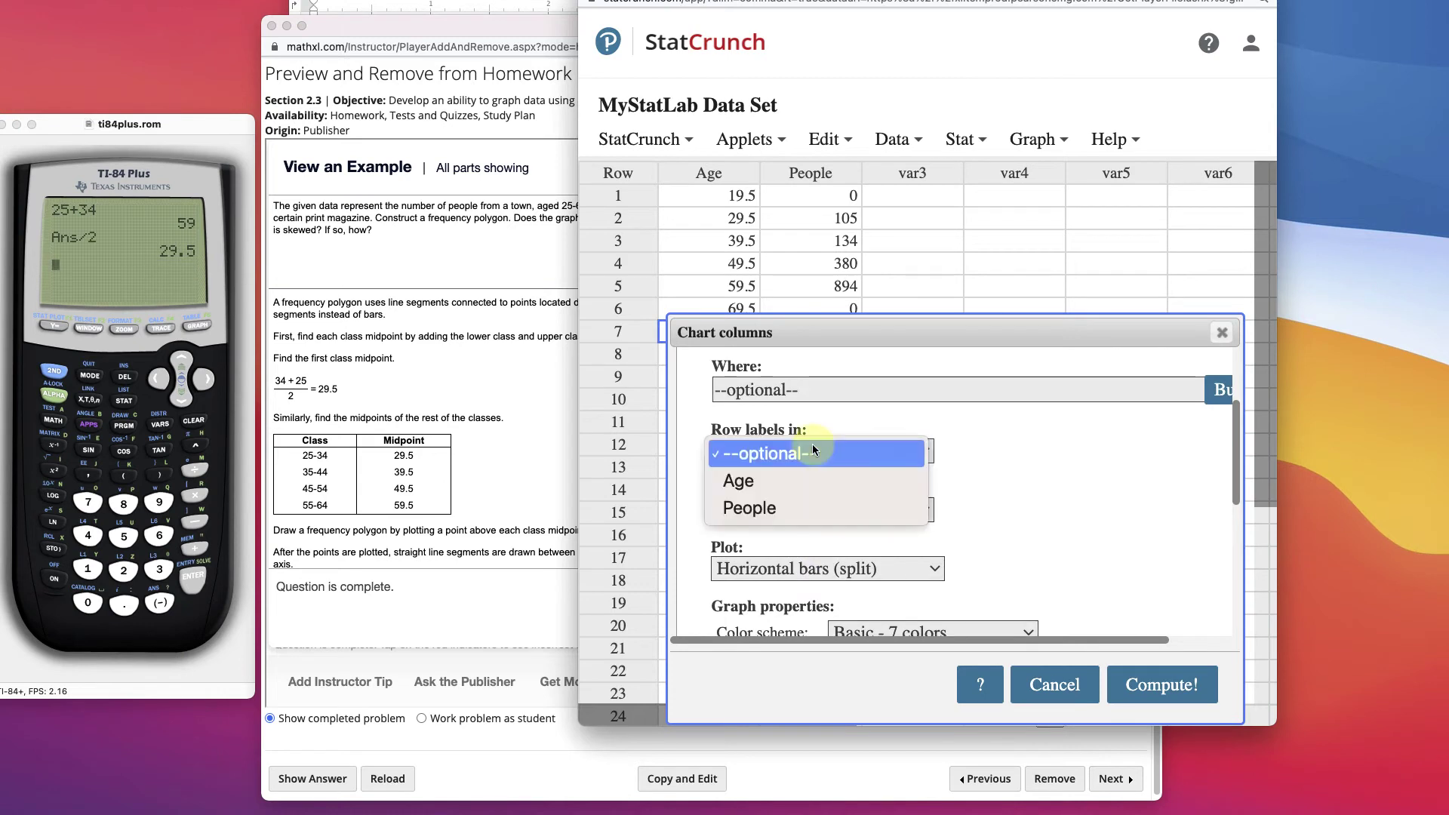
{"action": "left_click", "coordinate": [808, 482]}
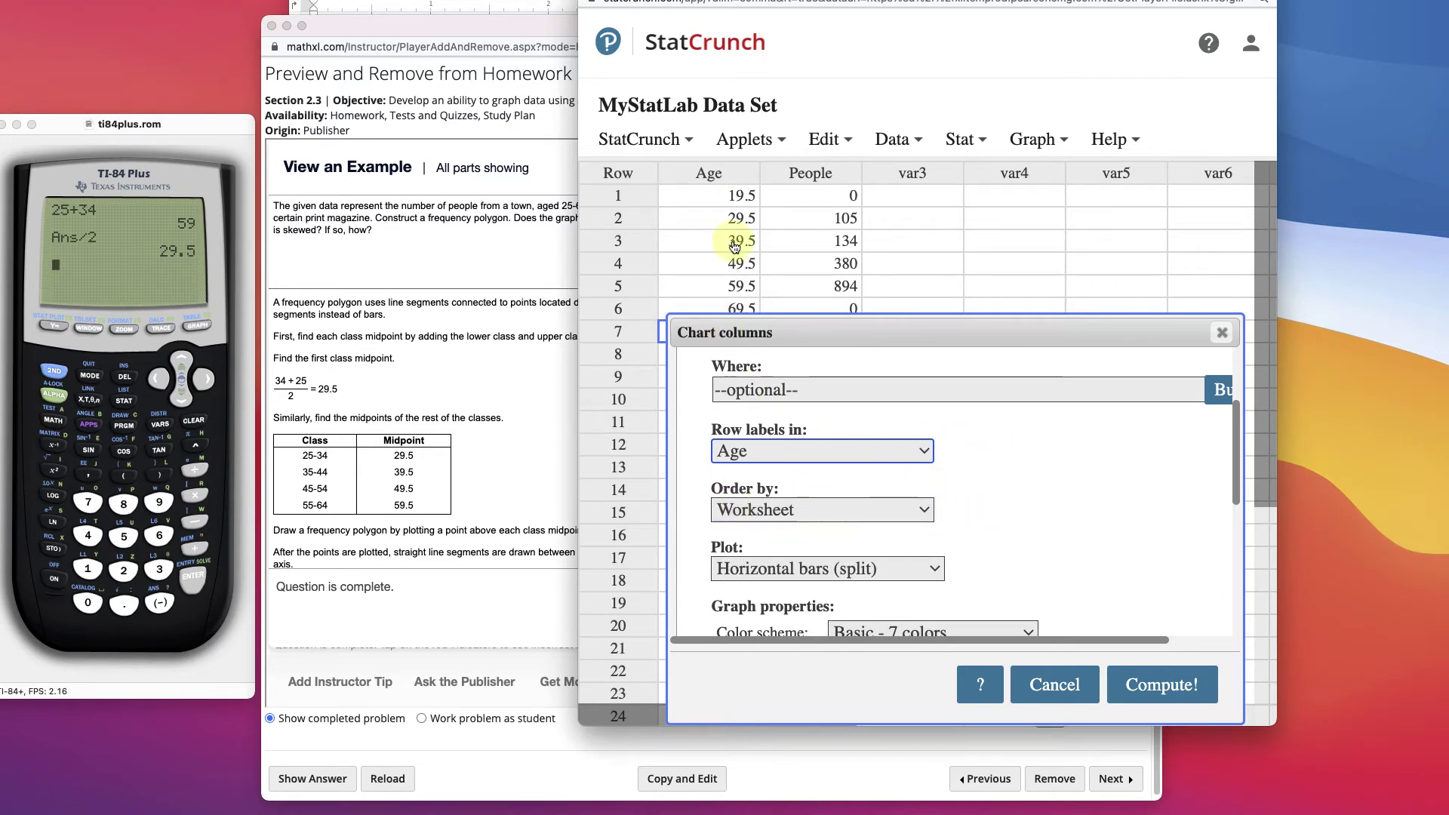
Set the plot type to Points with connected lines, checking it against the Word example.
{"action": "scroll", "coordinate": [1117, 528], "scroll_direction": "down", "scroll_amount": 5}
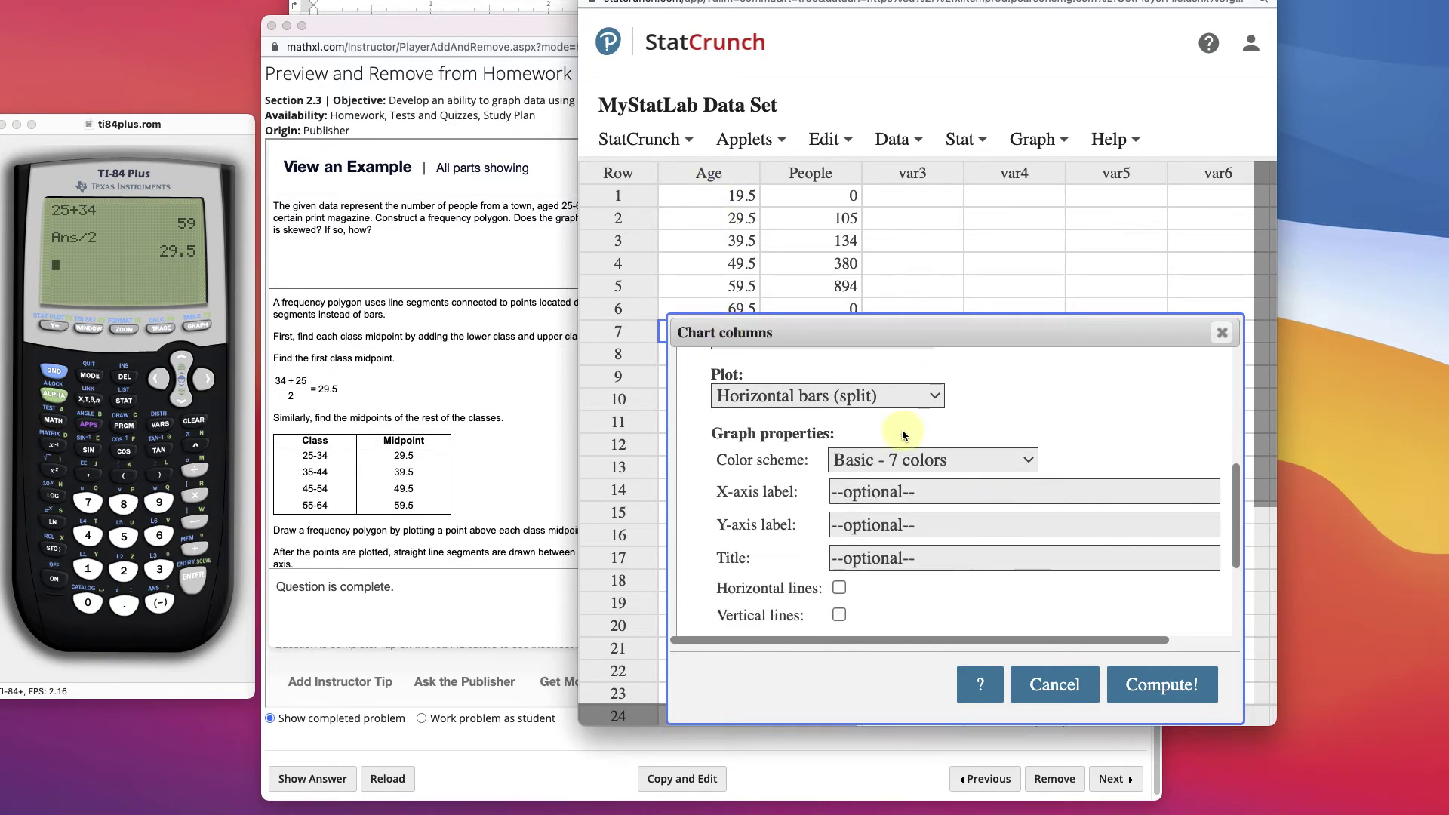
{"action": "left_click", "coordinate": [750, 397]}
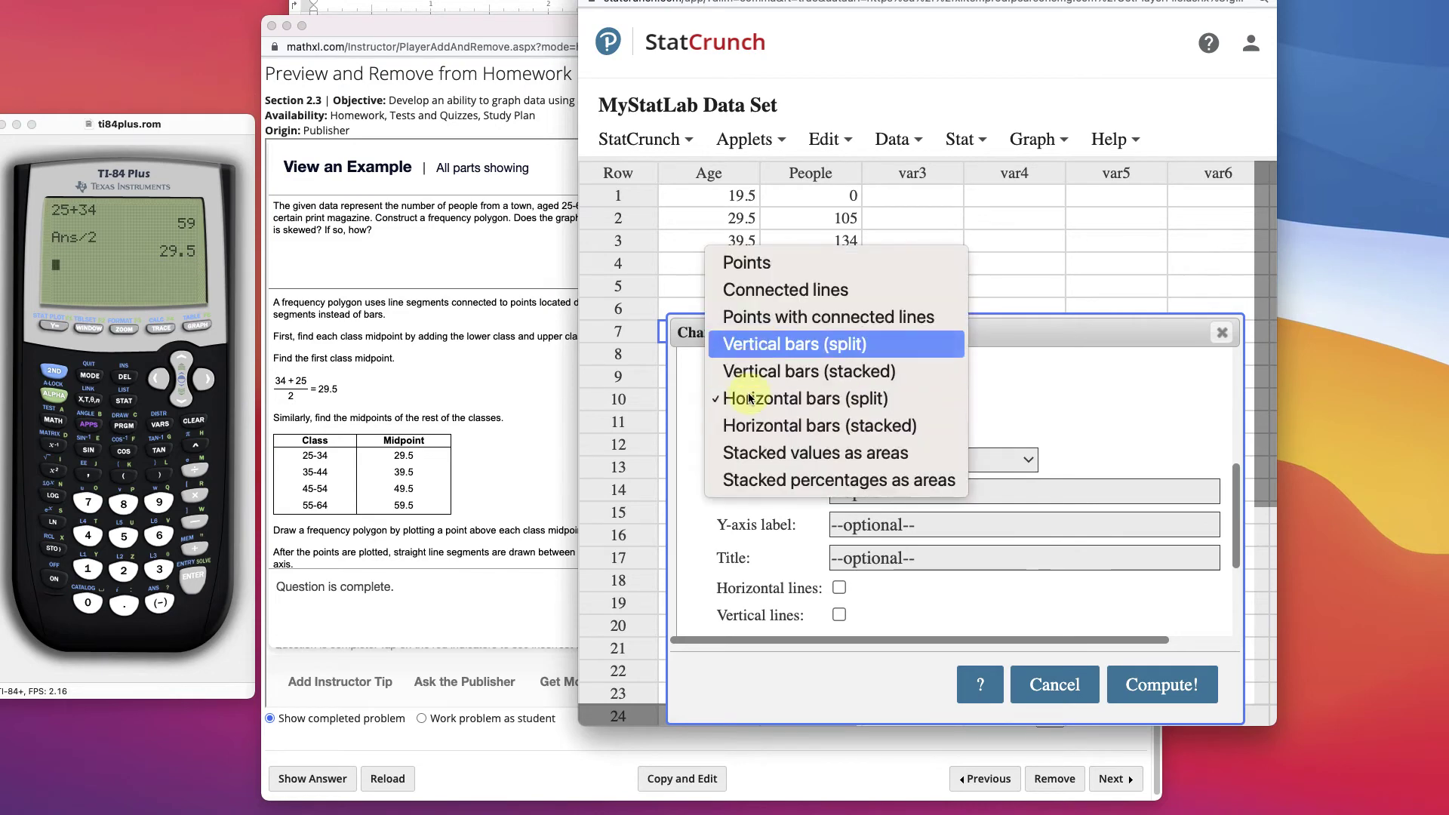
{"action": "left_click", "coordinate": [773, 320]}
{"action": "scroll", "coordinate": [1128, 430], "scroll_direction": "up", "scroll_amount": 3}
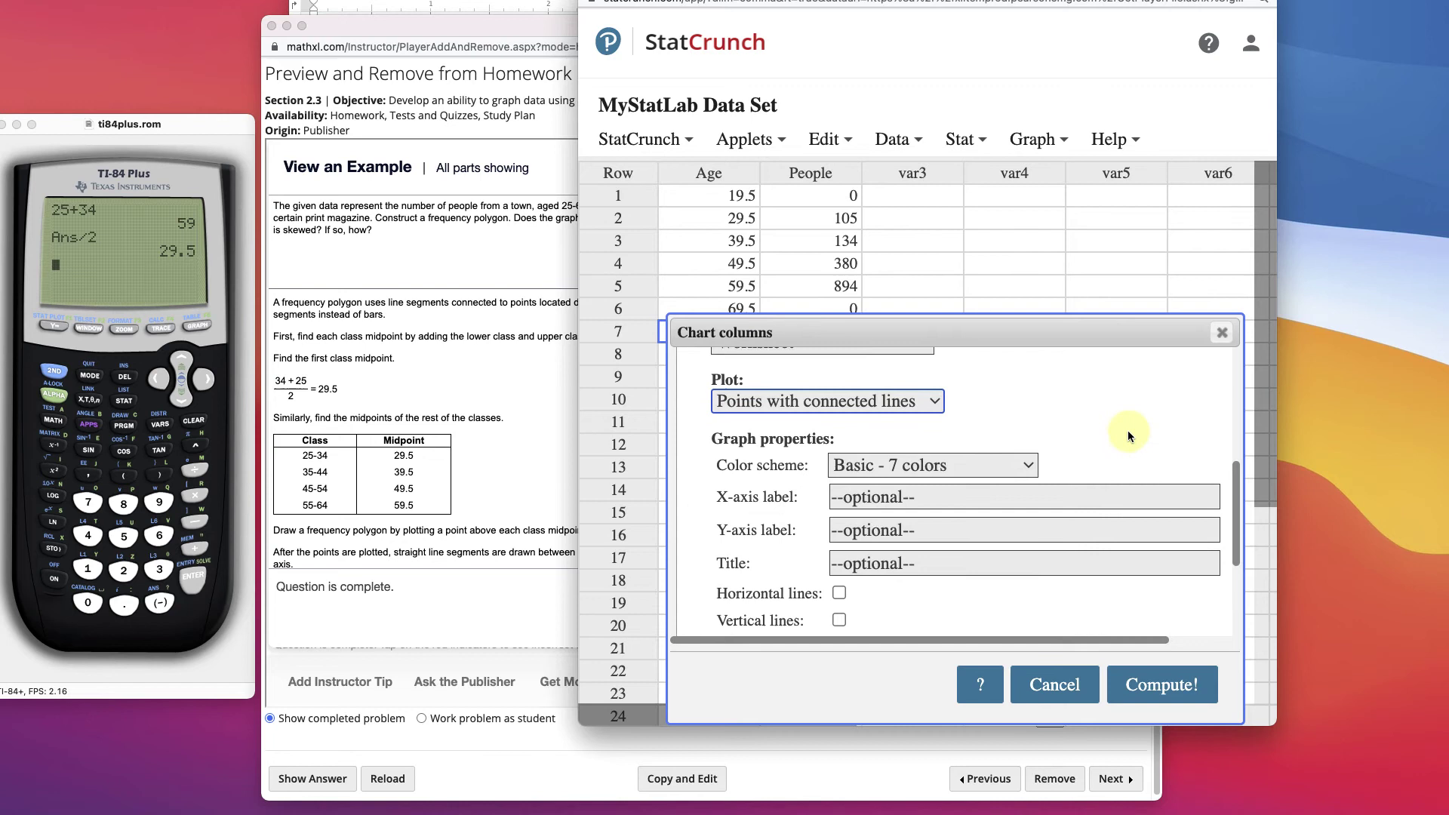
{"action": "scroll", "coordinate": [1128, 430], "scroll_direction": "up", "scroll_amount": 1}
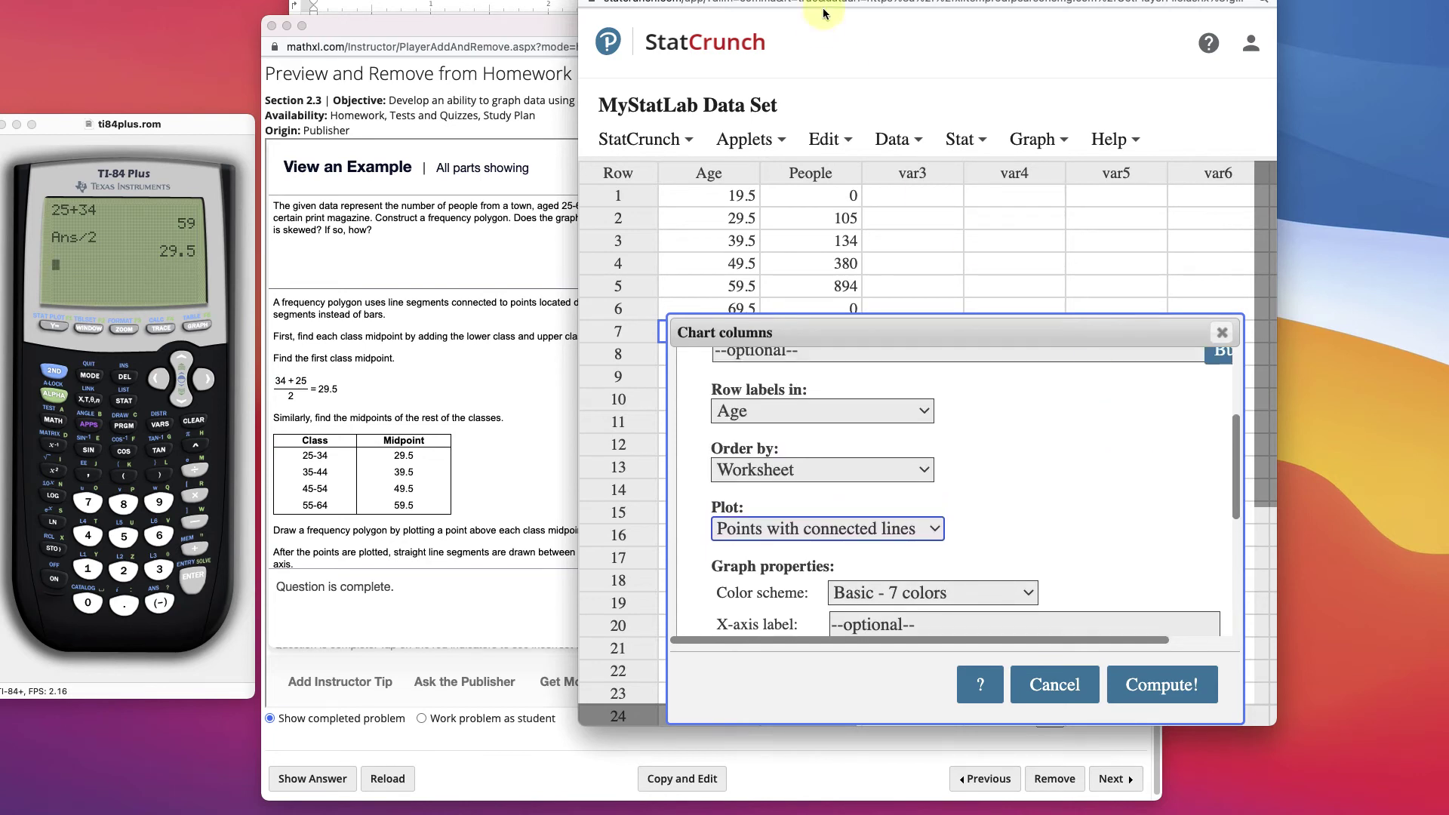
{"action": "key", "text": "super+Tab"}
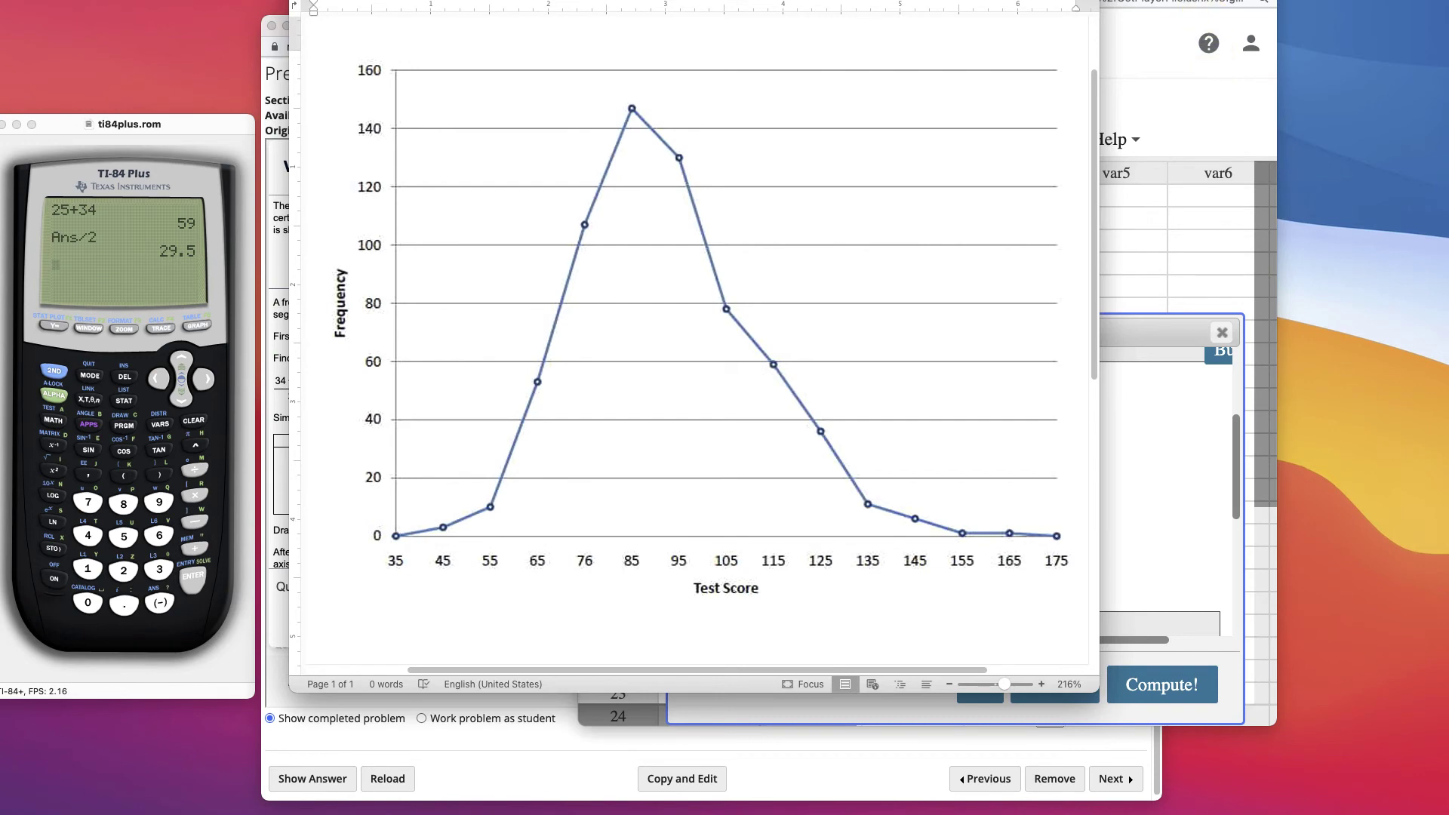
{"action": "left_click", "coordinate": [1146, 345]}
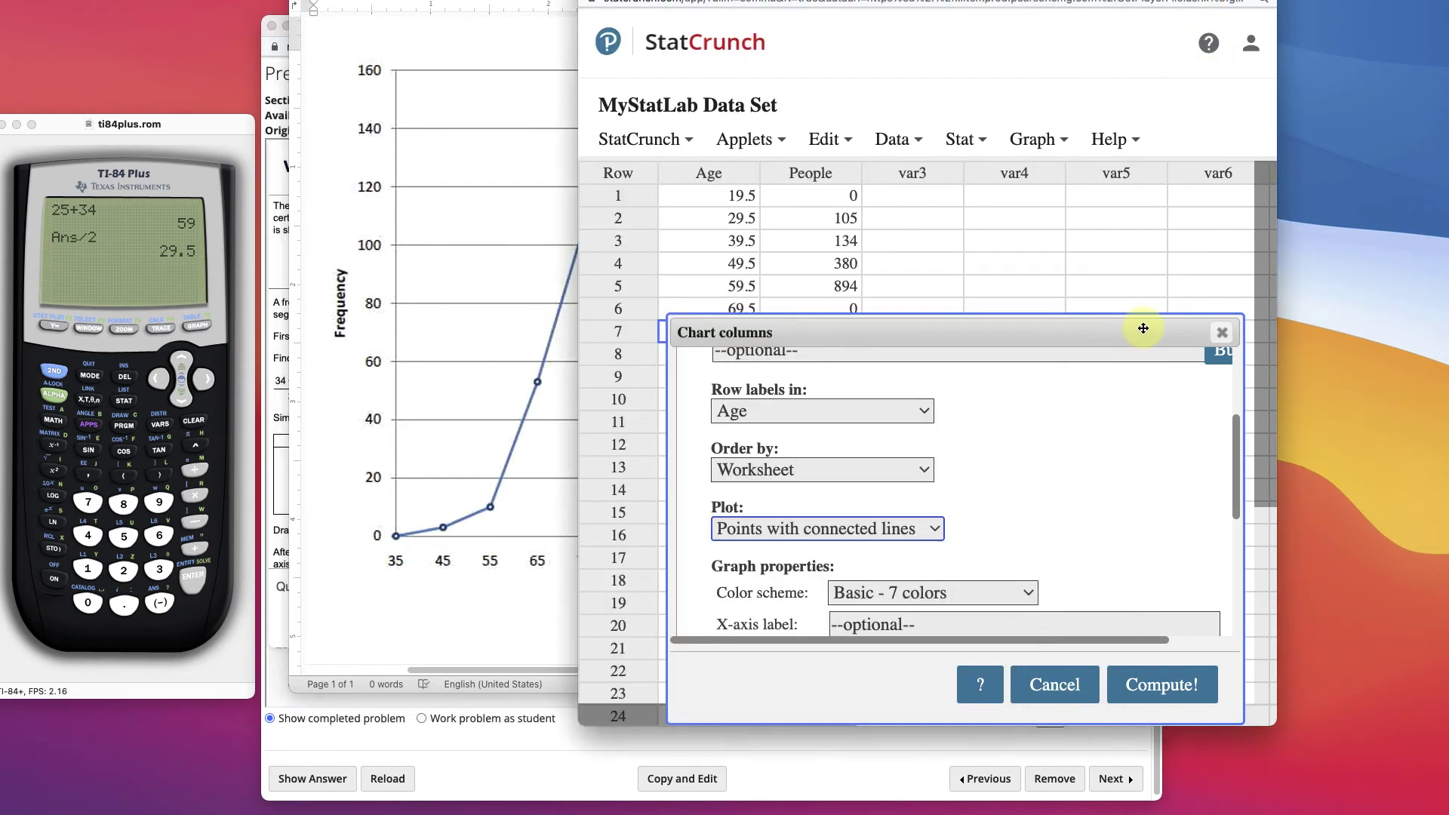
Compute the People vs Age chart and inspect the 29.5 and 39.5 points.
{"action": "left_click", "coordinate": [1167, 686]}
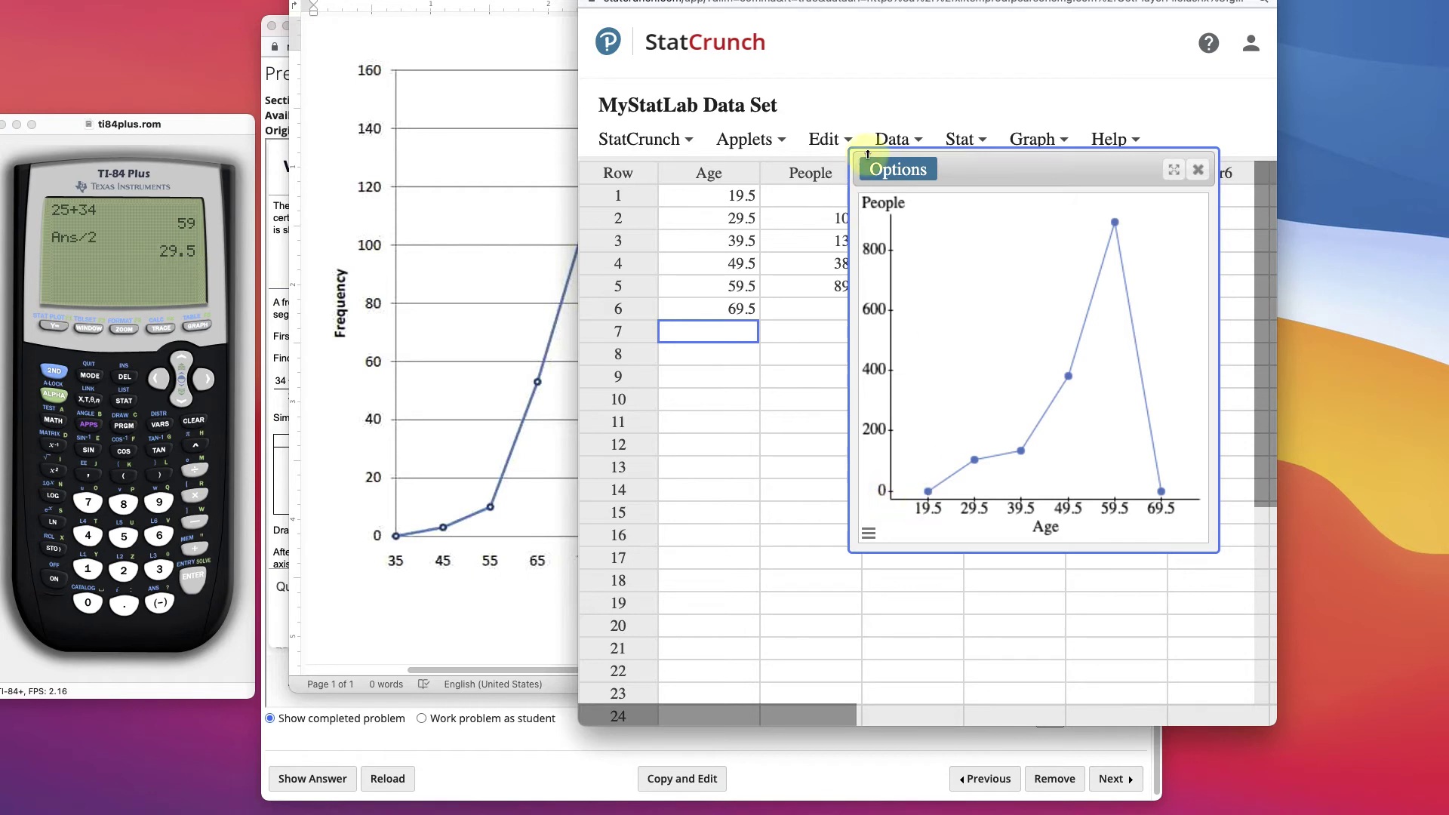
{"action": "mouse_move", "coordinate": [973, 160]}
{"action": "left_mouse_down"}
{"action": "mouse_move", "coordinate": [1006, 161]}
{"action": "mouse_move", "coordinate": [988, 165]}
{"action": "left_mouse_up"}
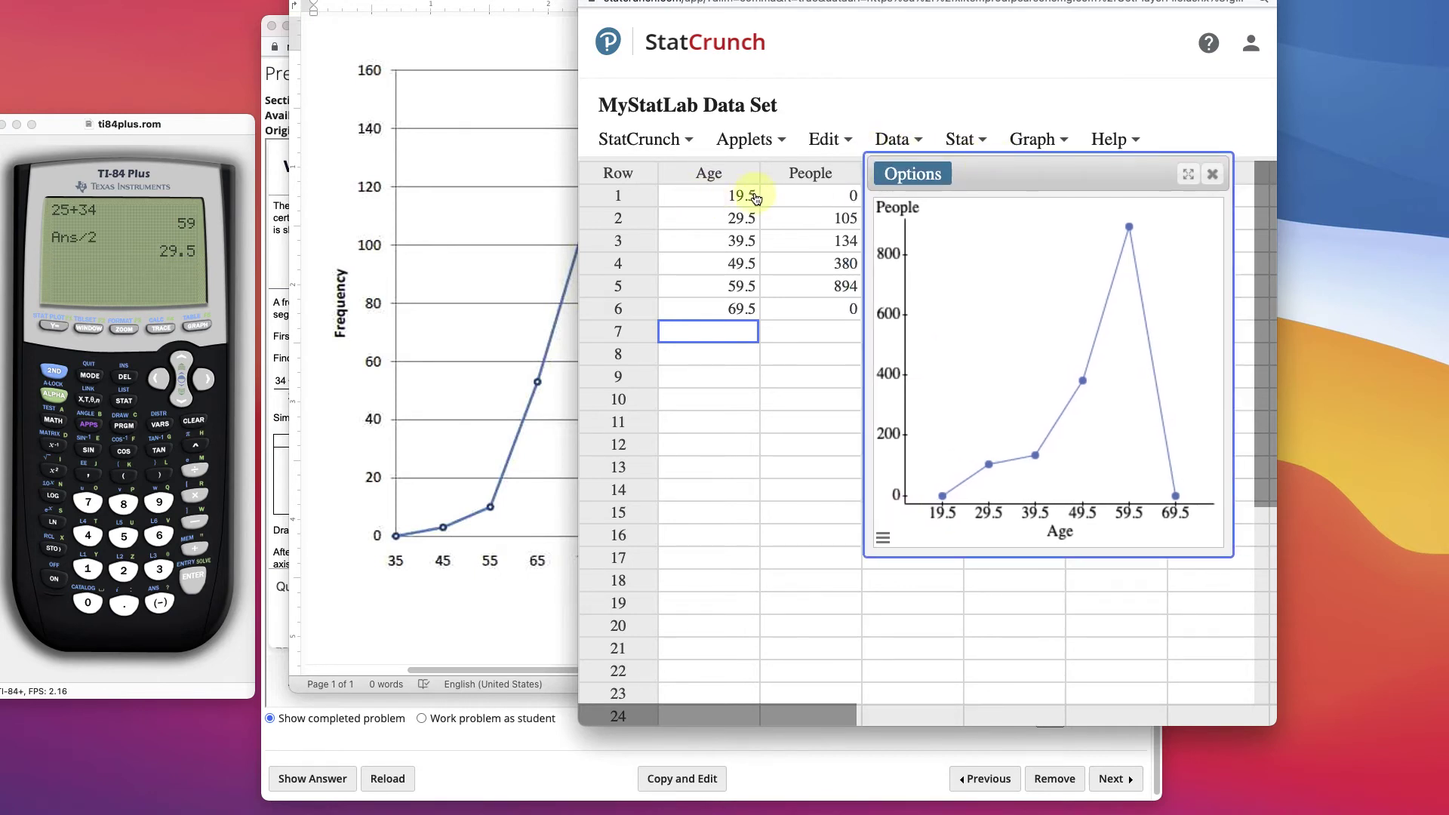
{"action": "left_click", "coordinate": [988, 464]}
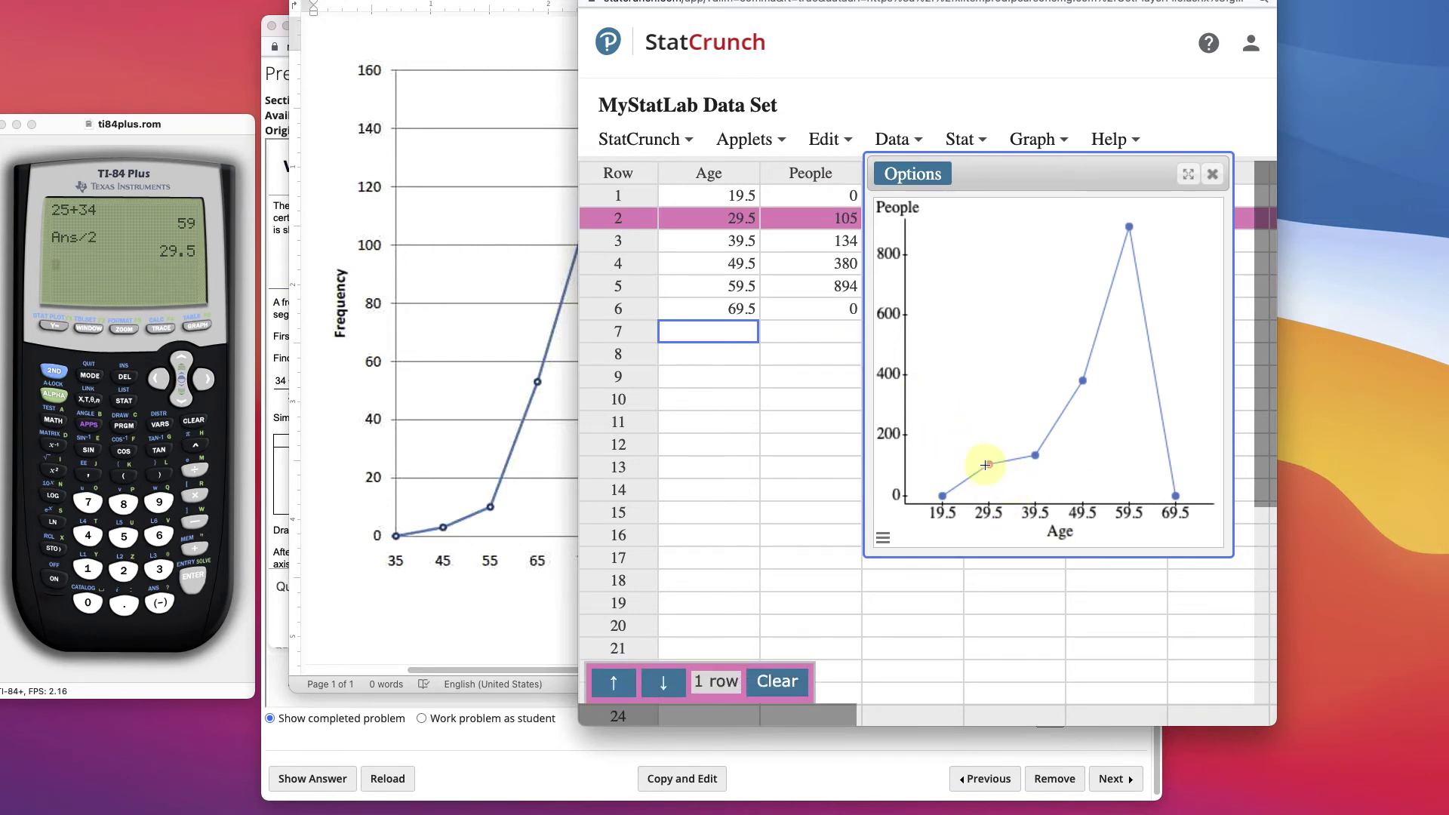
{"action": "left_click", "coordinate": [629, 218]}
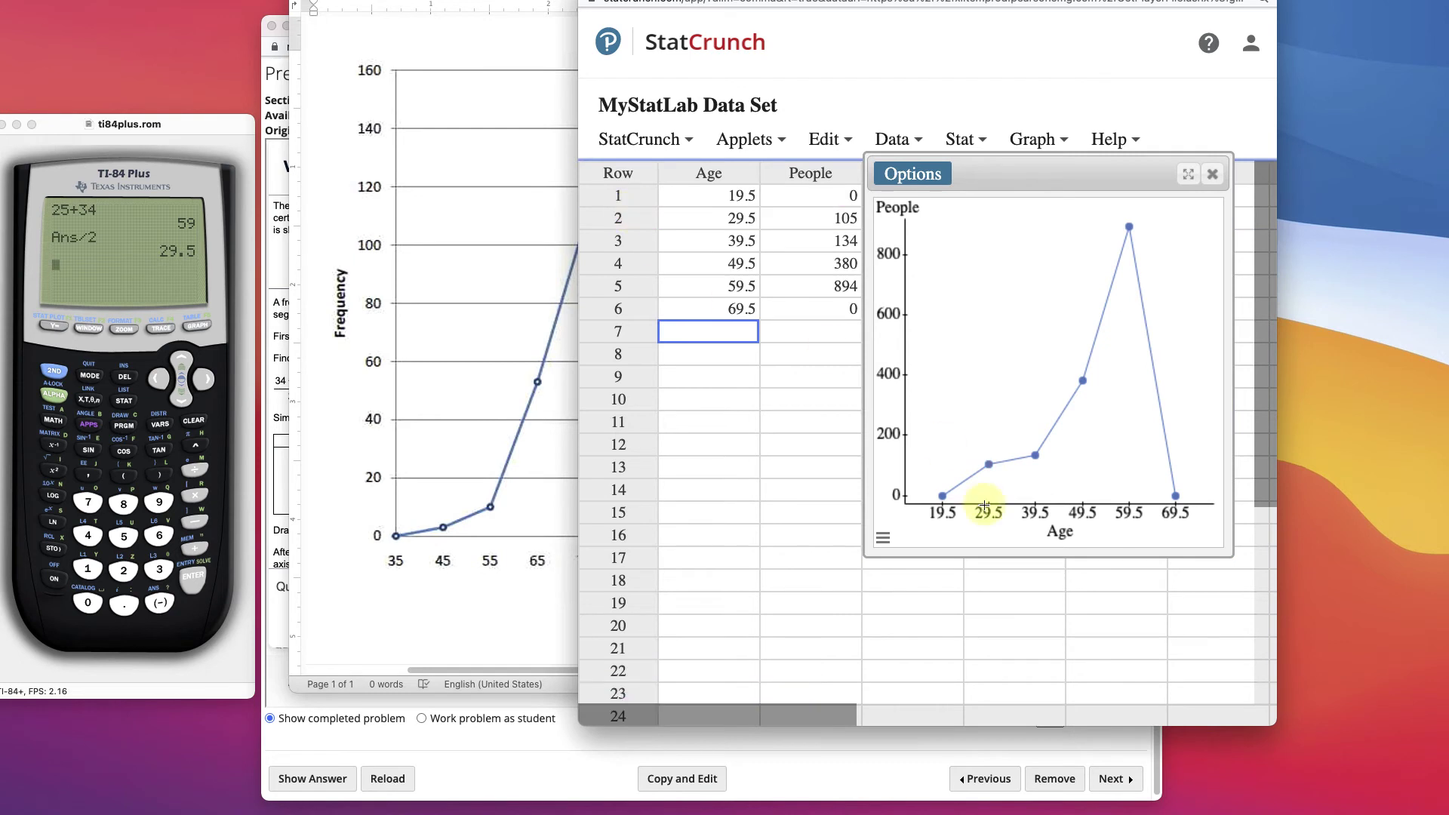
{"action": "mouse_move", "coordinate": [986, 464]}
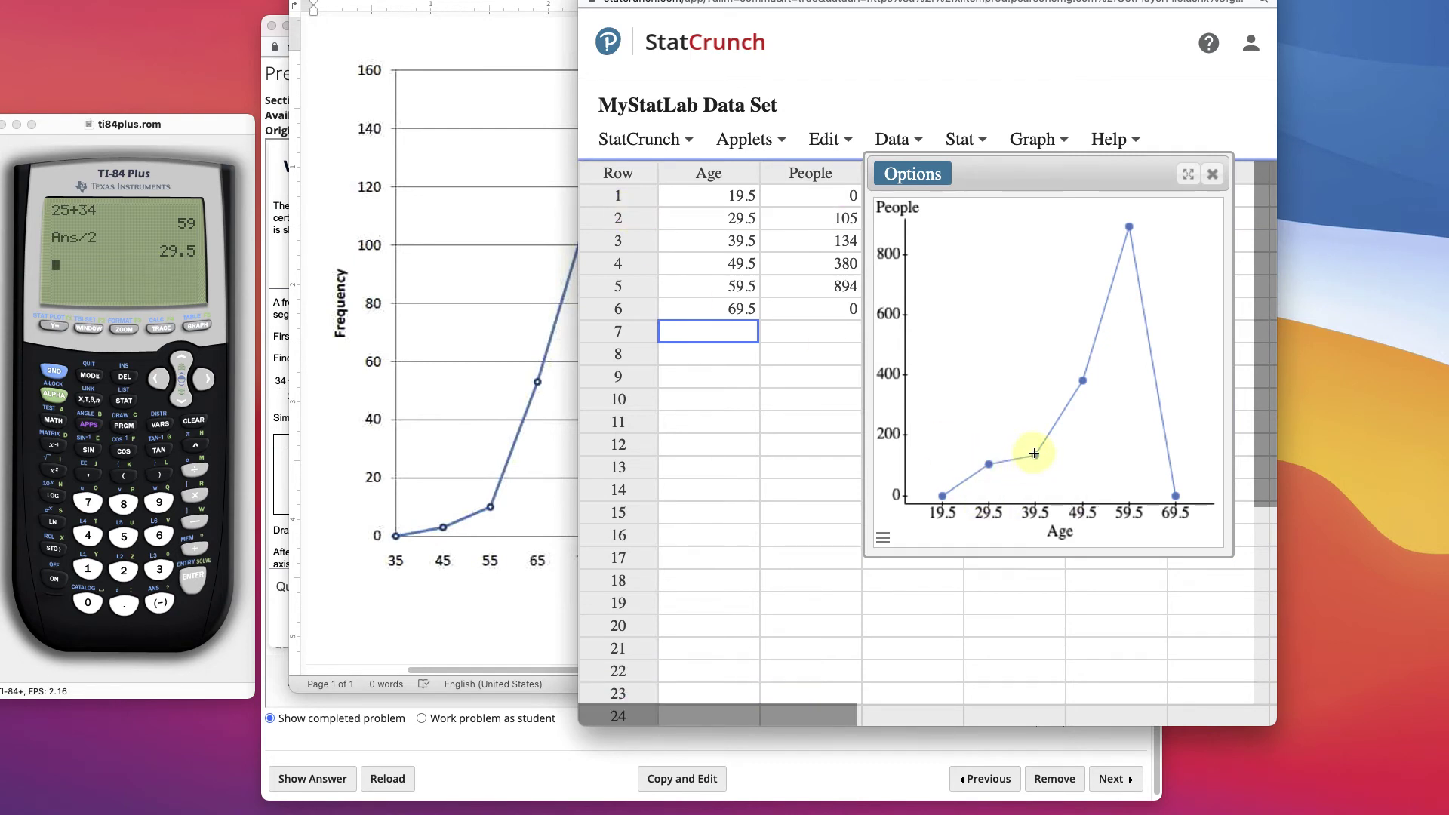
{"action": "mouse_move", "coordinate": [1035, 455]}
Bring the MathXL worked example in front of StatCrunch and enlarge its completed frequency polygon.
{"action": "left_click_drag", "start_coordinate": [692, 0], "coordinate": [857, 31]}
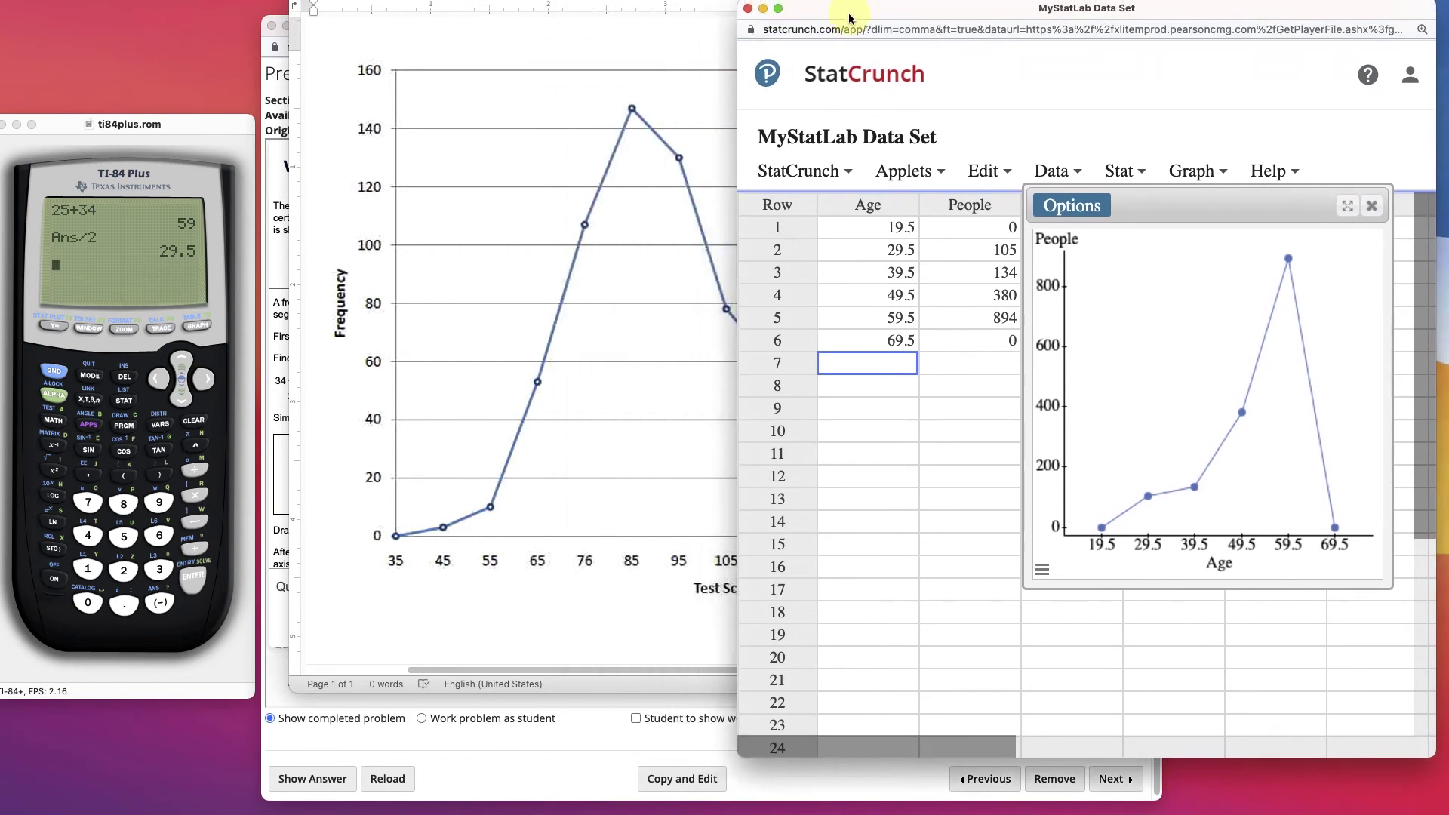
{"action": "left_click", "coordinate": [532, 743]}
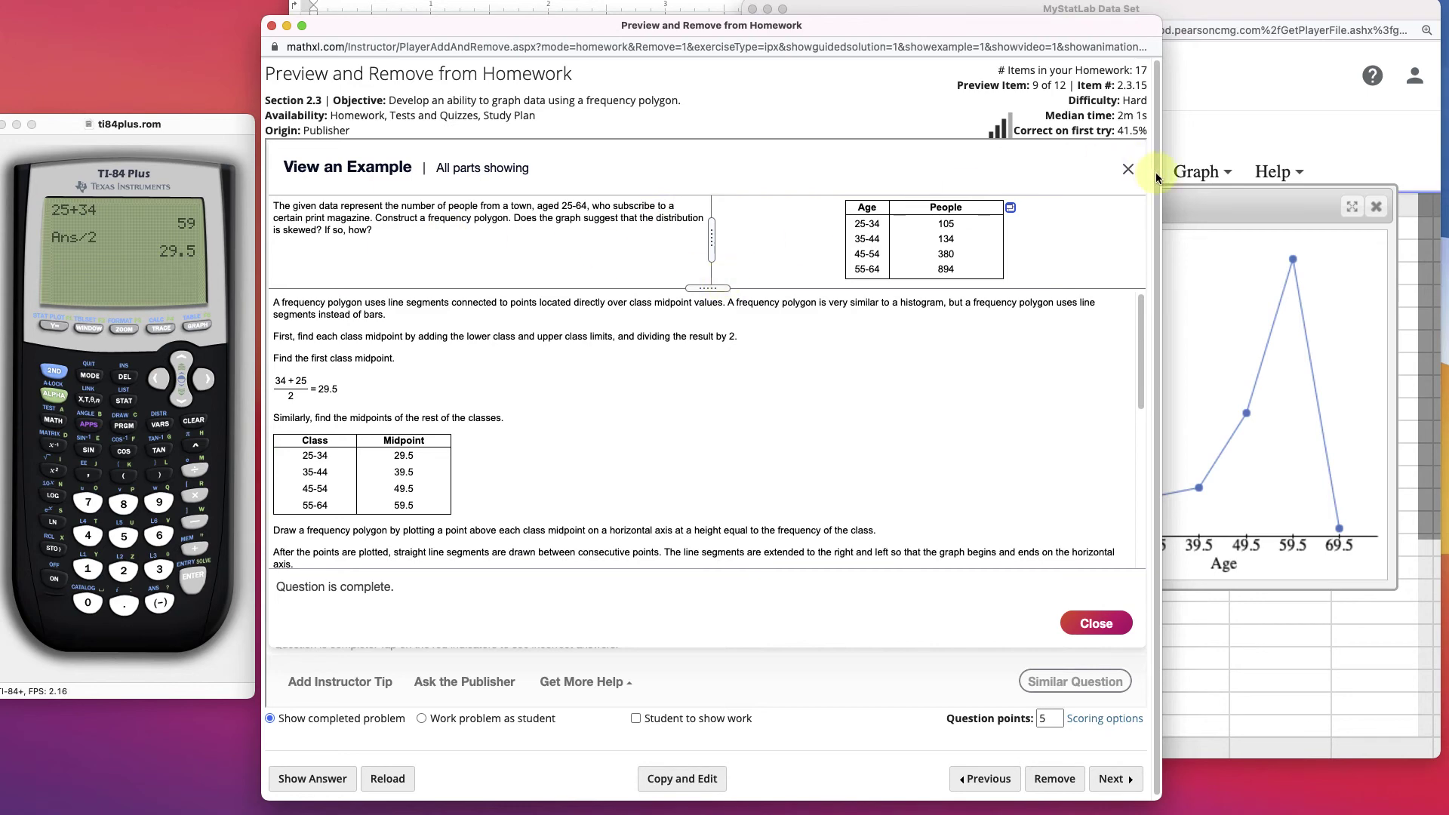
{"action": "left_click", "coordinate": [1247, 208]}
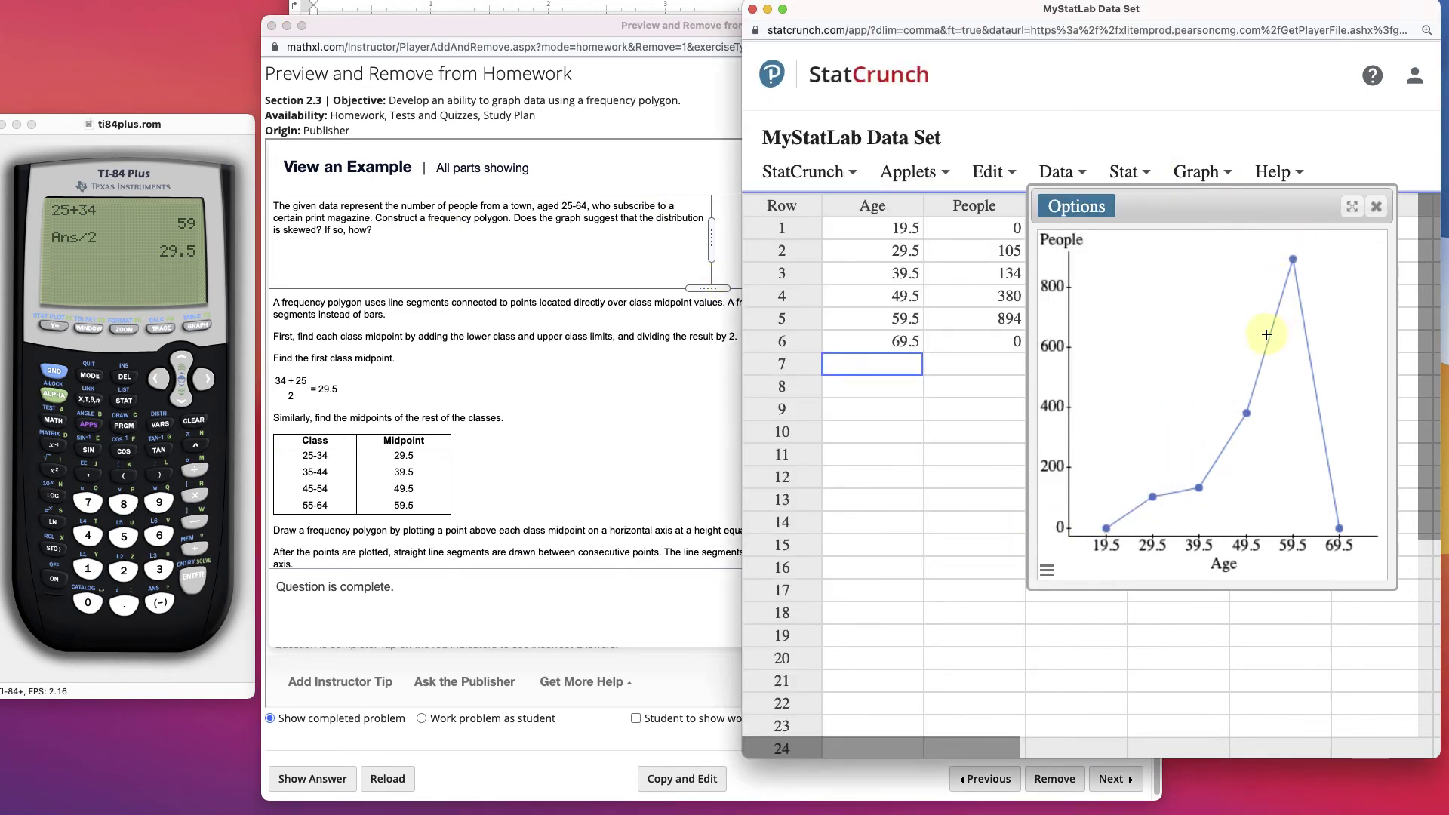
{"action": "left_click", "coordinate": [546, 461]}
{"action": "scroll", "coordinate": [546, 458], "scroll_direction": "down", "scroll_amount": 6}
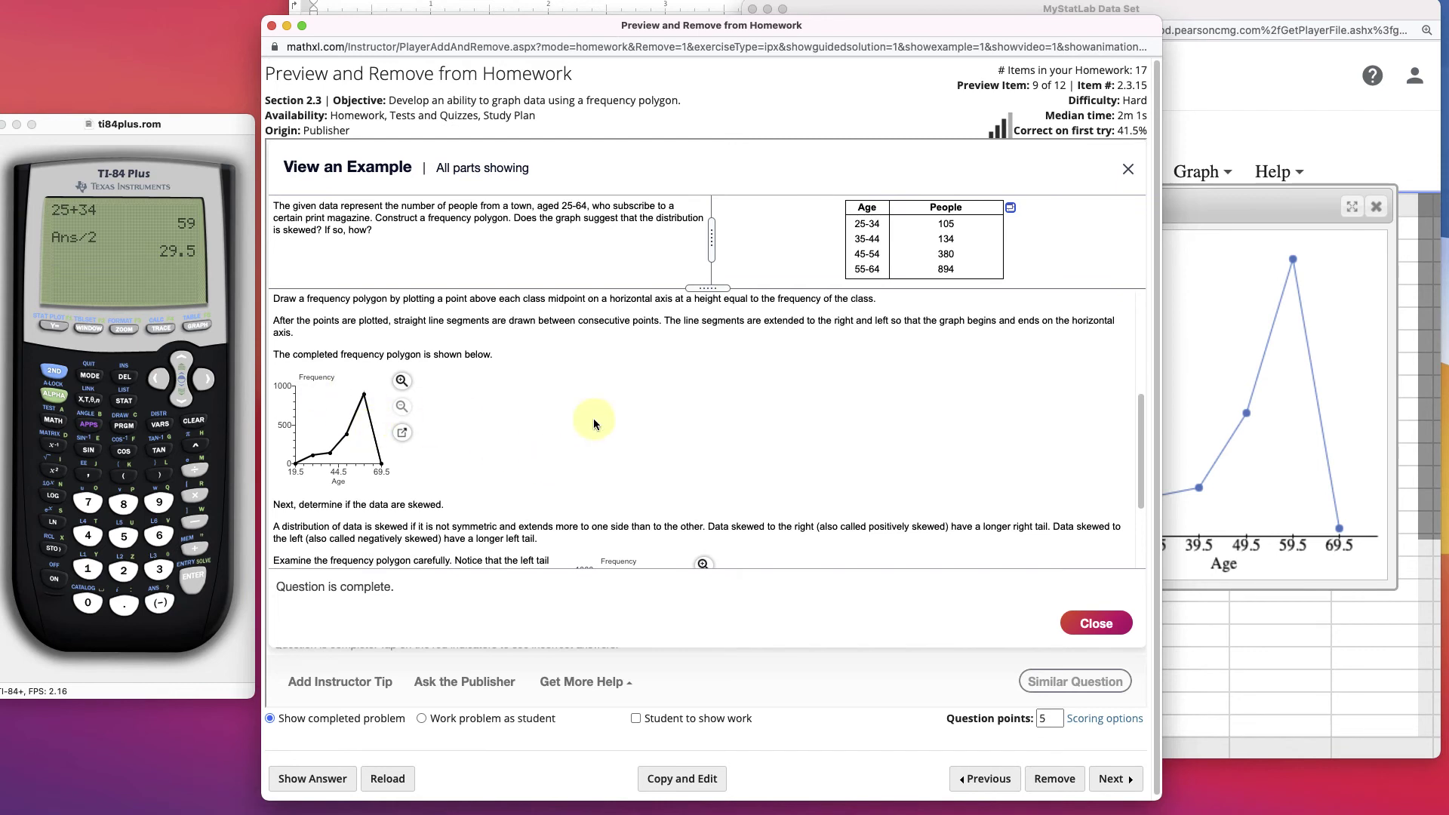
{"action": "left_click", "coordinate": [401, 381]}
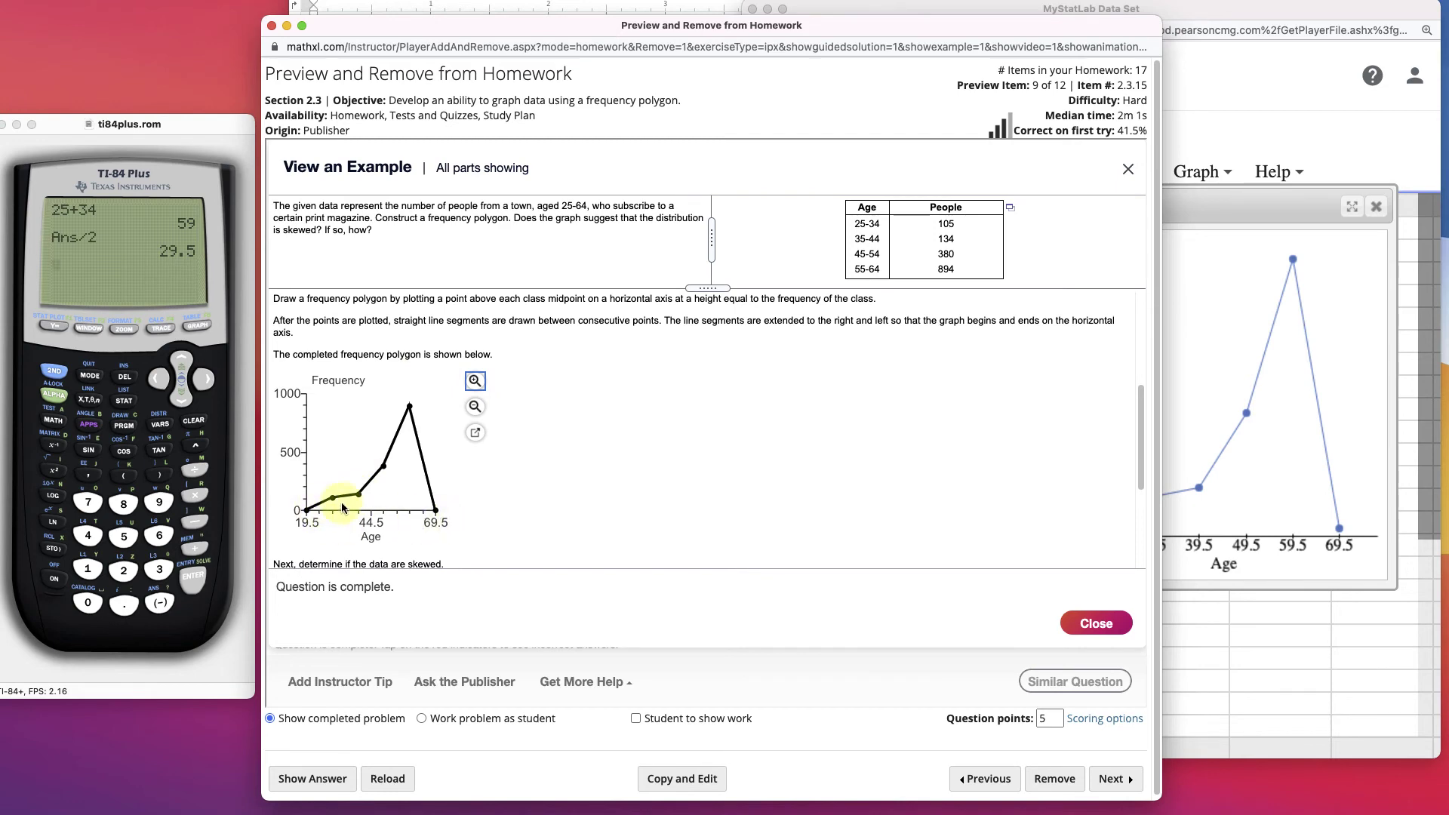
Scroll down to the example's skewness note that the left tail is longer than the right.
{"action": "scroll", "coordinate": [610, 424], "scroll_direction": "down", "scroll_amount": 3}
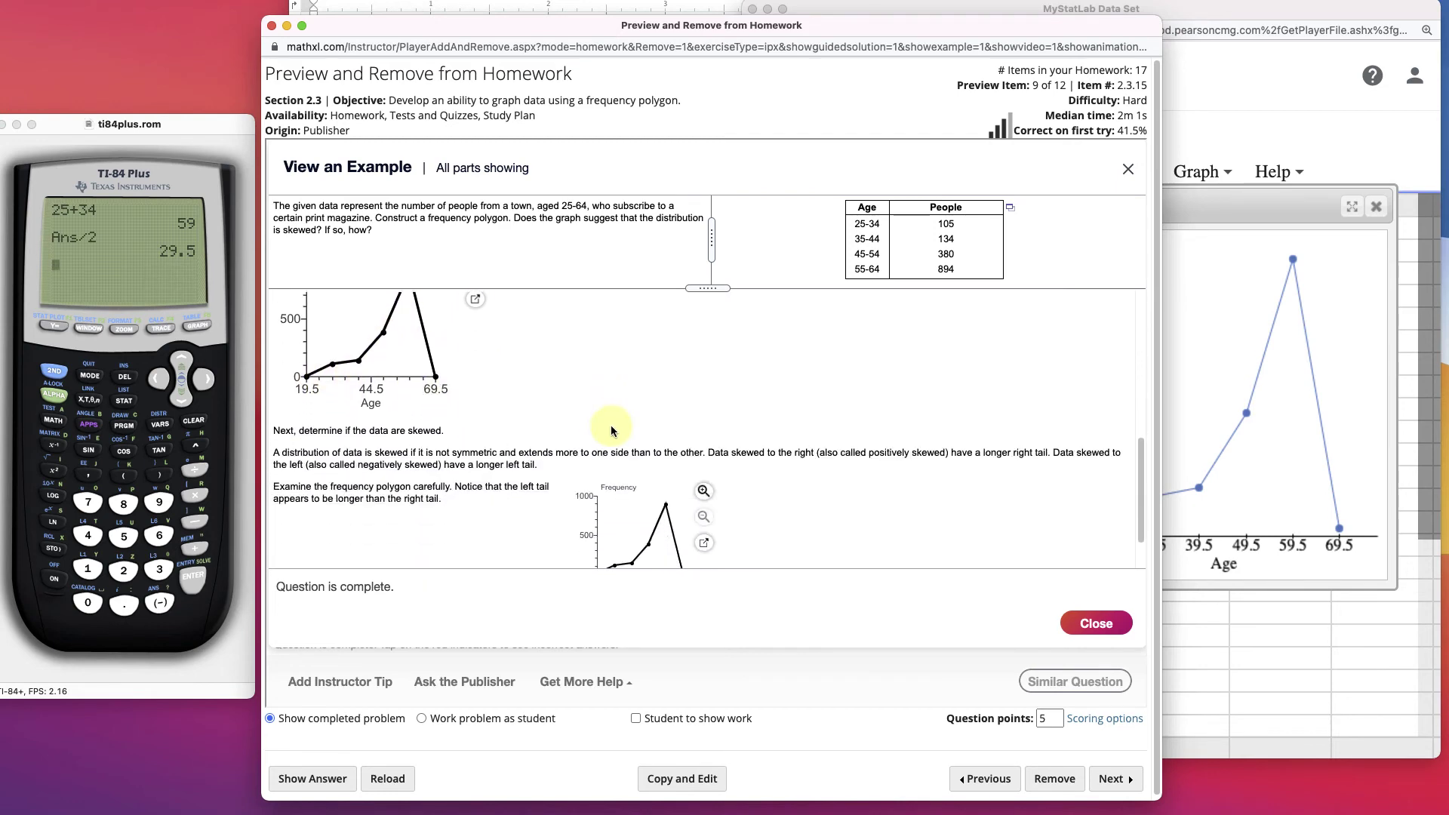
{"action": "scroll", "coordinate": [610, 424], "scroll_direction": "down", "scroll_amount": 2}
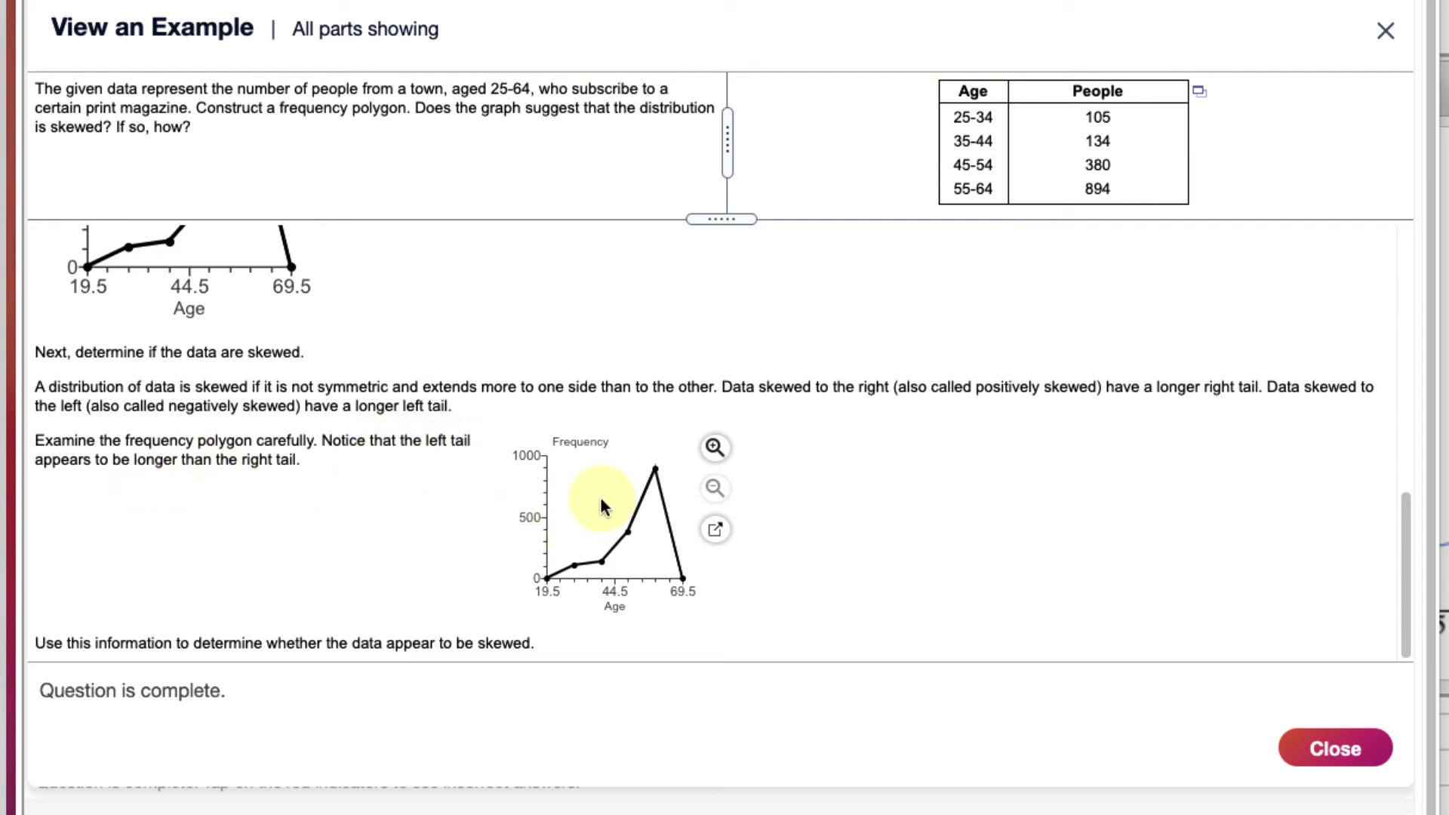
{"action": "scroll", "coordinate": [562, 570], "scroll_direction": "down", "scroll_amount": 1}
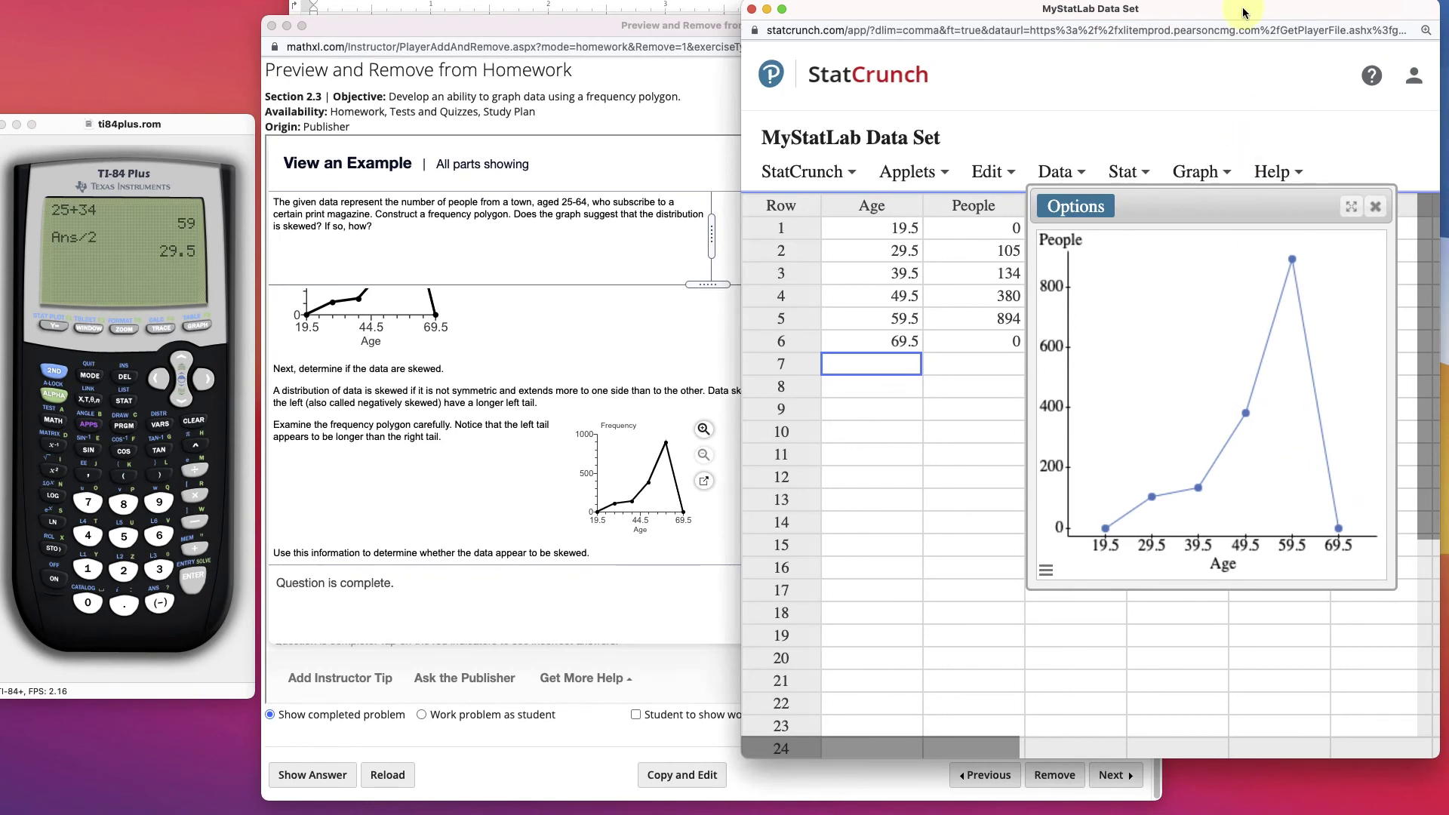
{"action": "left_click_drag", "start_coordinate": [1245, 12], "coordinate": [859, 25]}
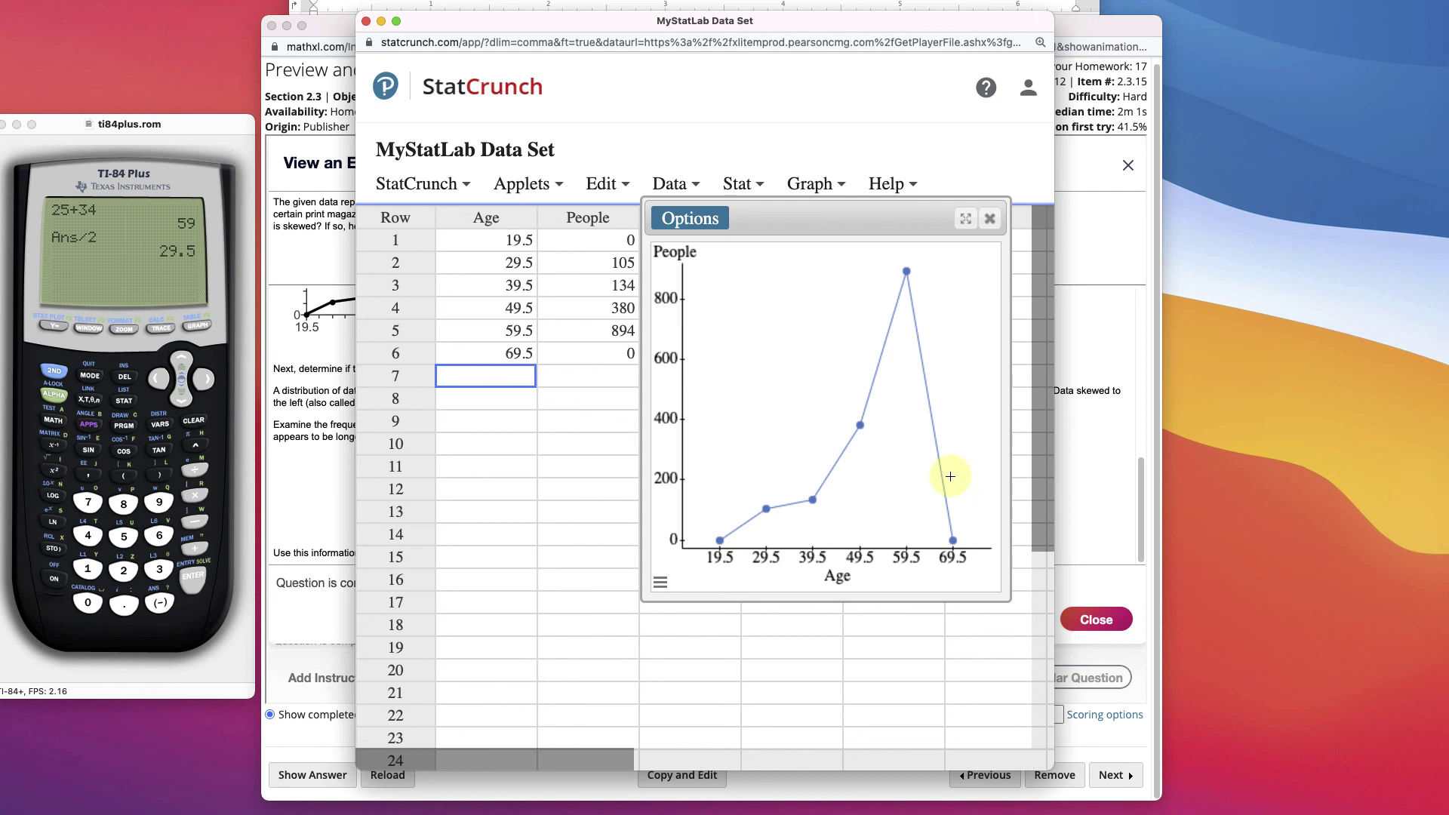
{"action": "left_click_drag", "start_coordinate": [844, 213], "coordinate": [885, 218]}
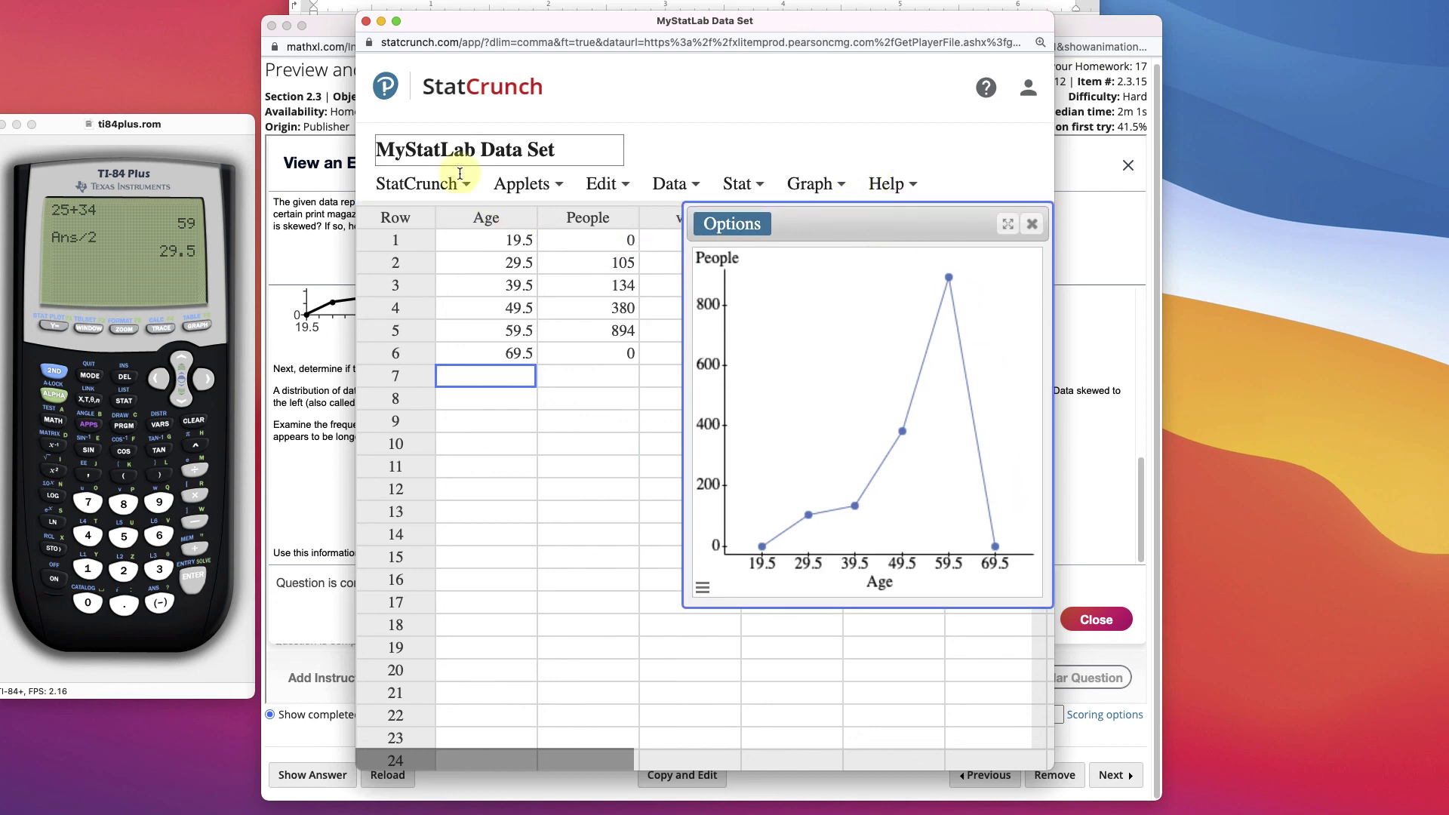
{"action": "left_click", "coordinate": [607, 184]}
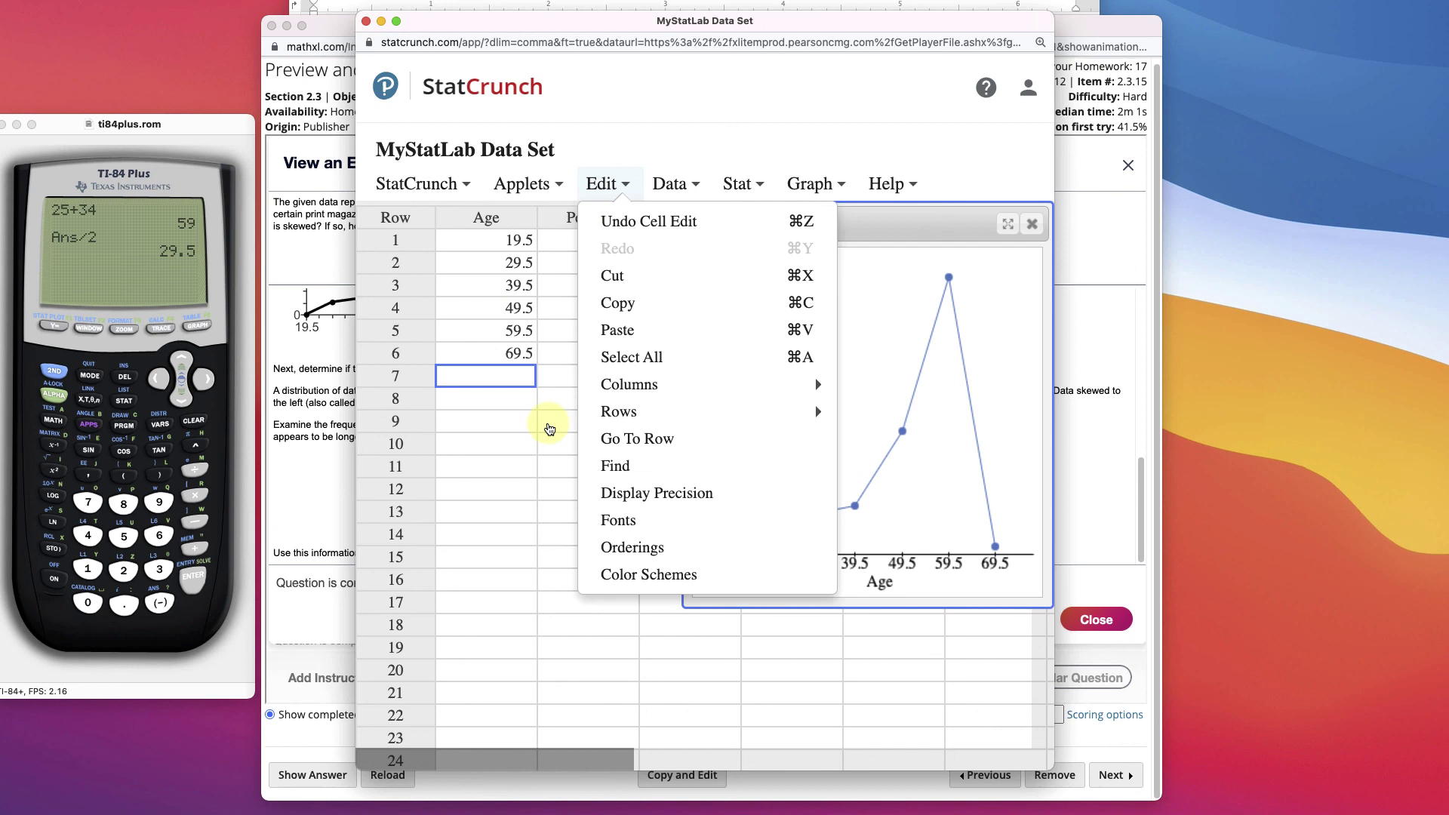
{"action": "left_click", "coordinate": [508, 558]}
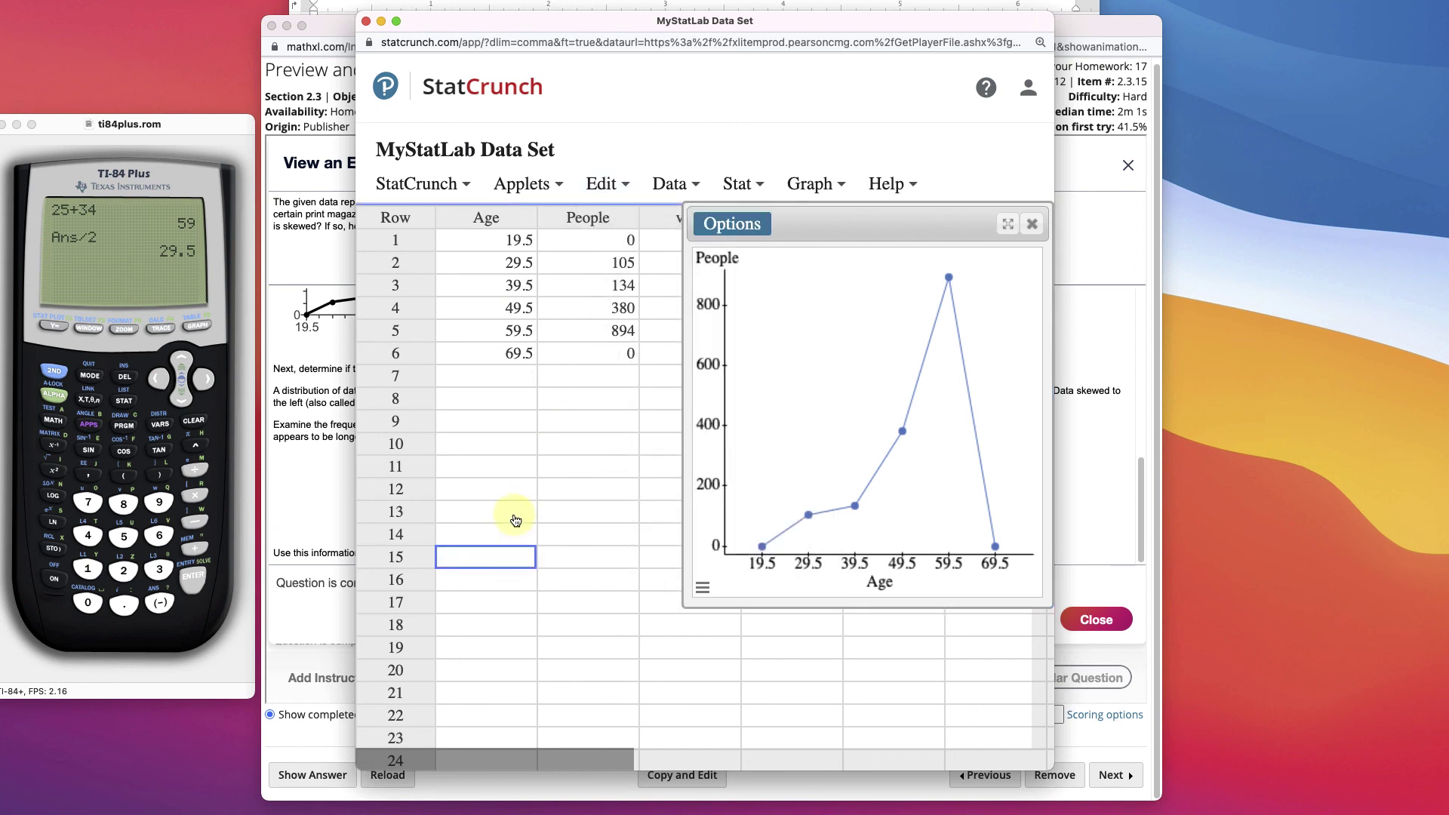
{"action": "left_click", "coordinate": [513, 467]}
{"action": "left_click", "coordinate": [879, 179]}
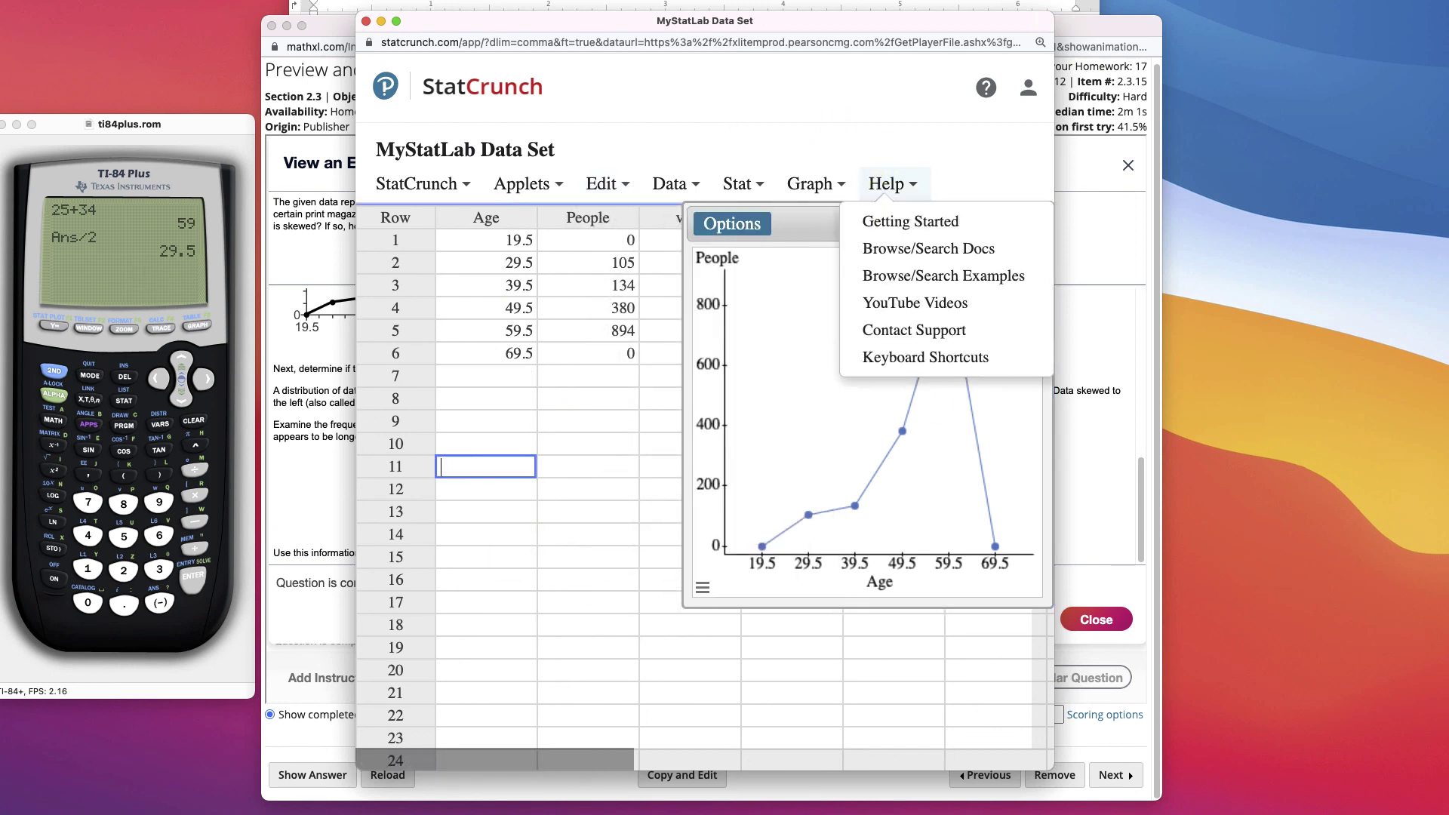